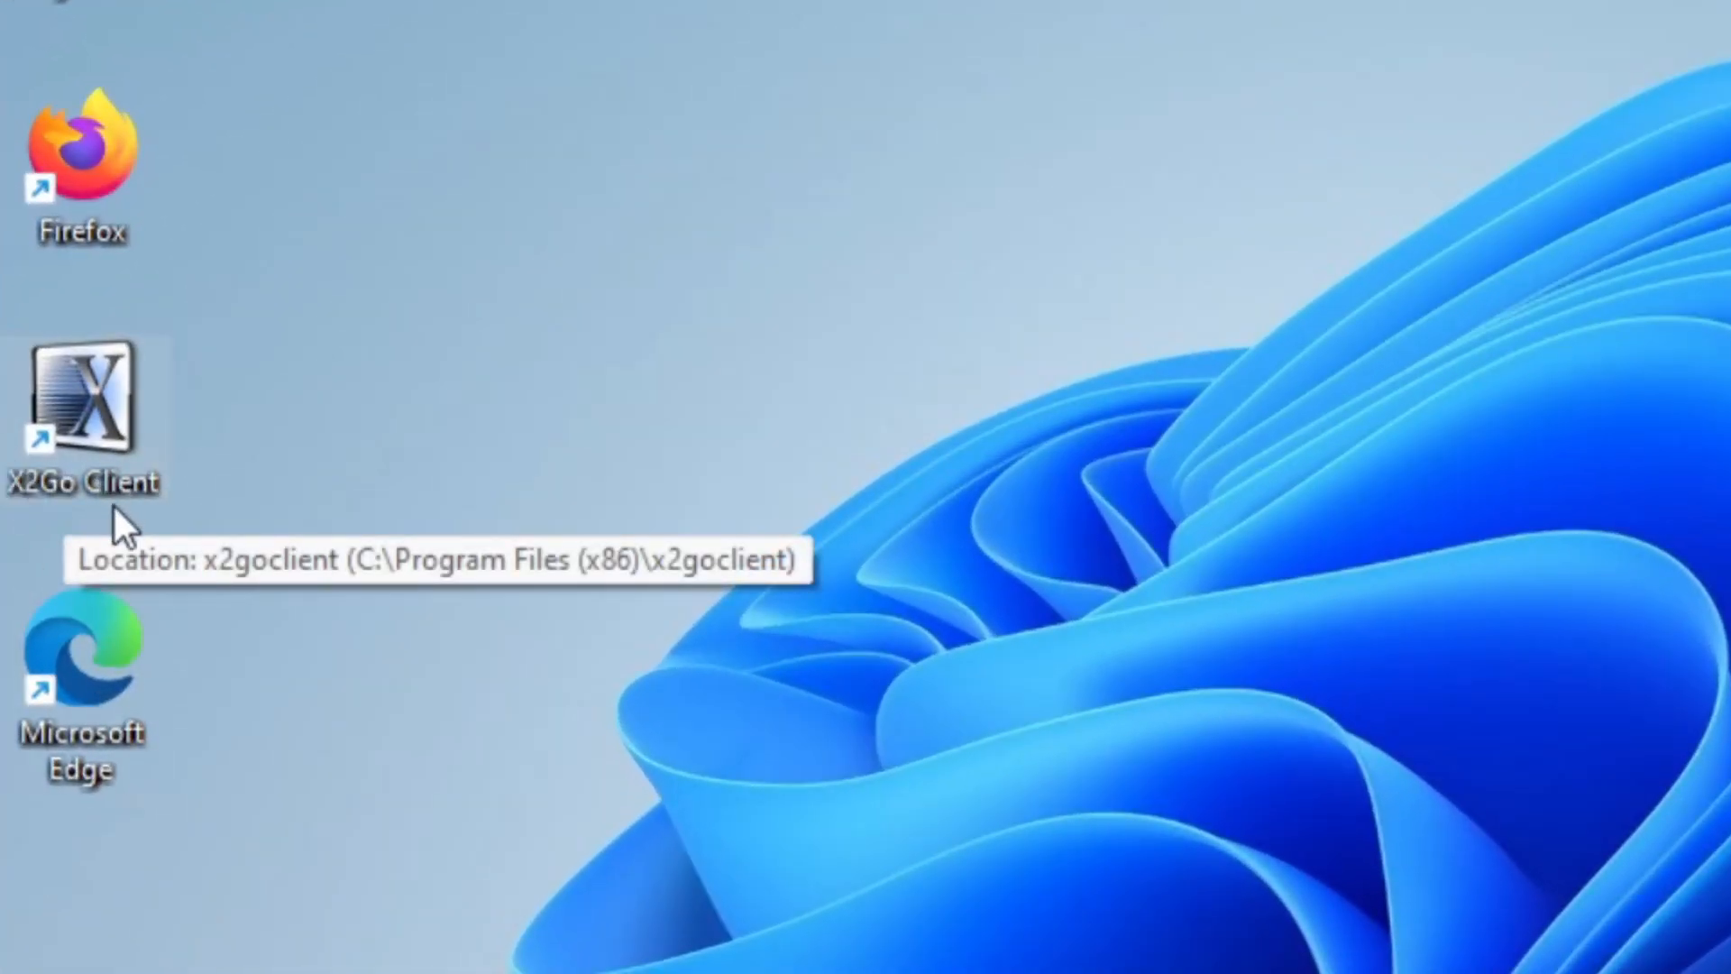
# Look through the full list of installed programs for the X2Go Client for Windows folder and examine its entries.
pyautogui.doubleClick(105, 403)
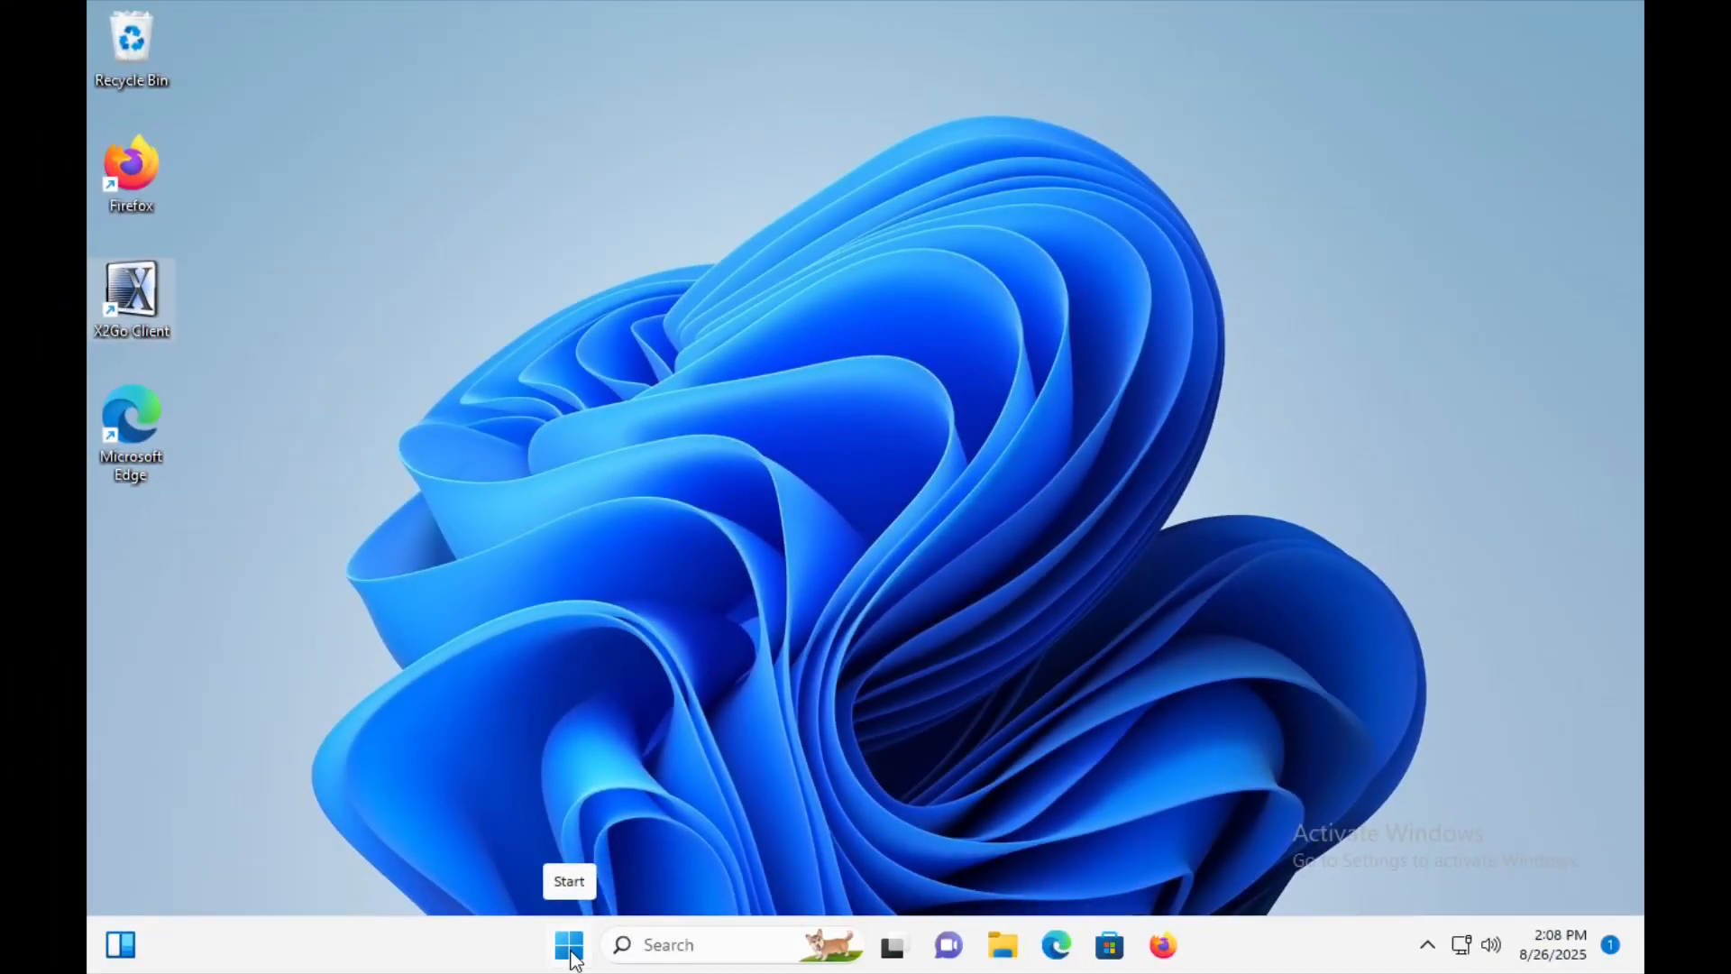
pyautogui.click(569, 944)
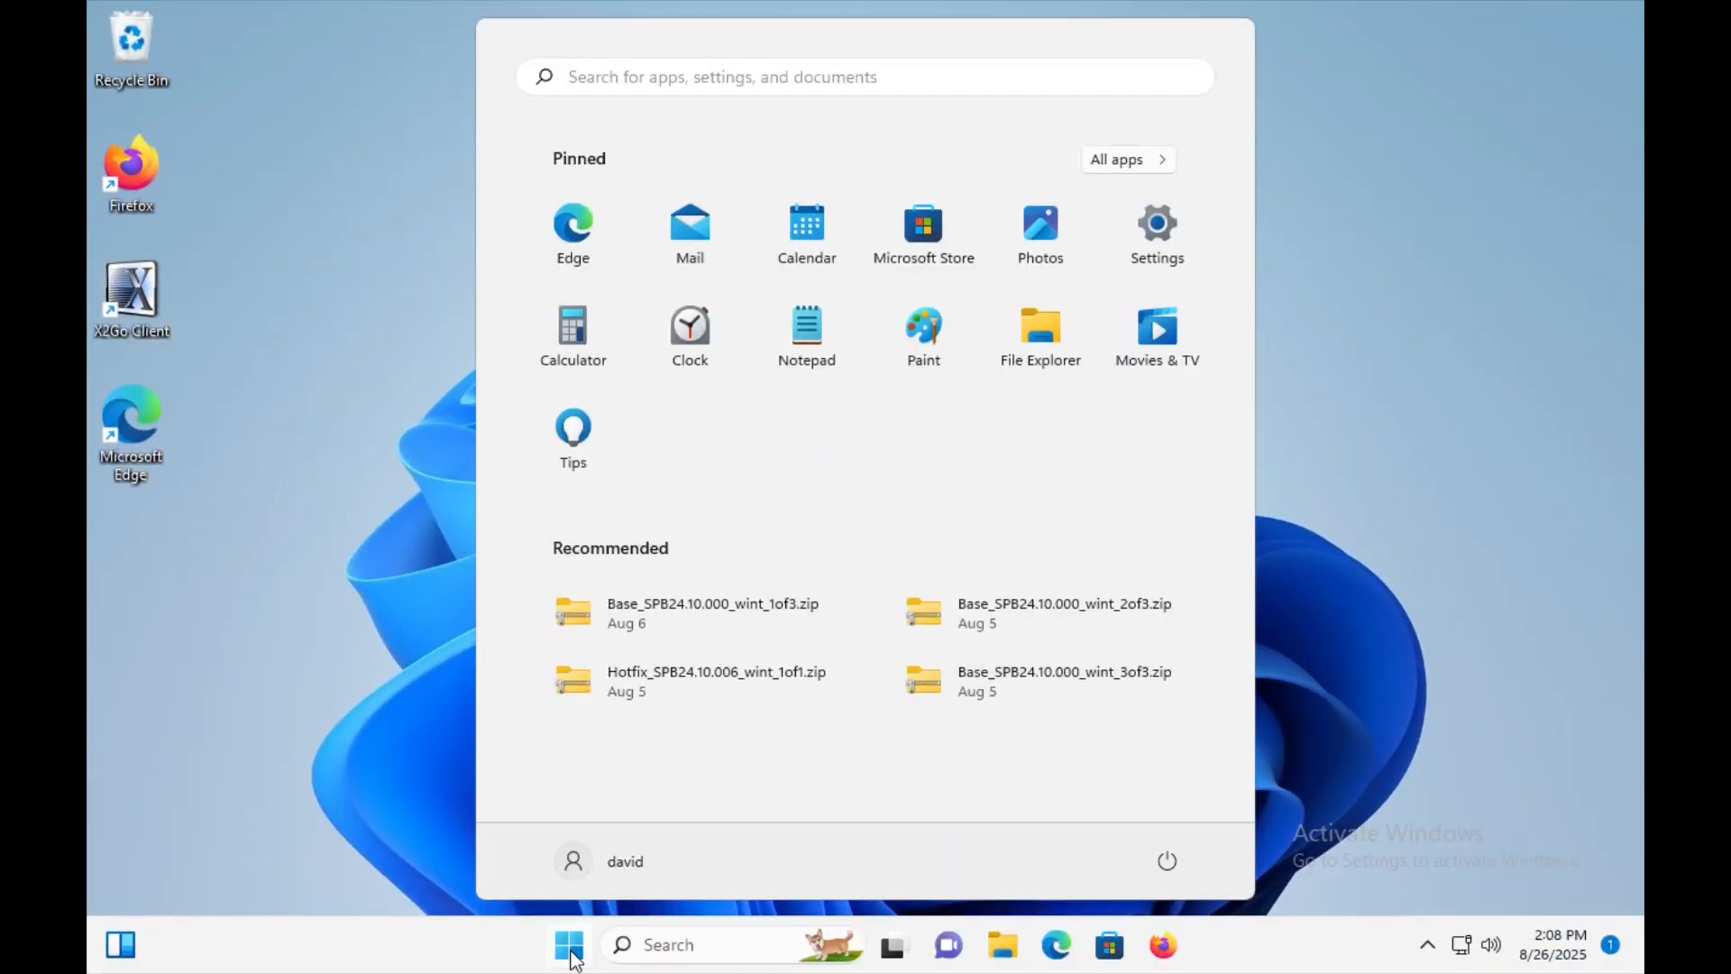
pyautogui.click(1133, 176)
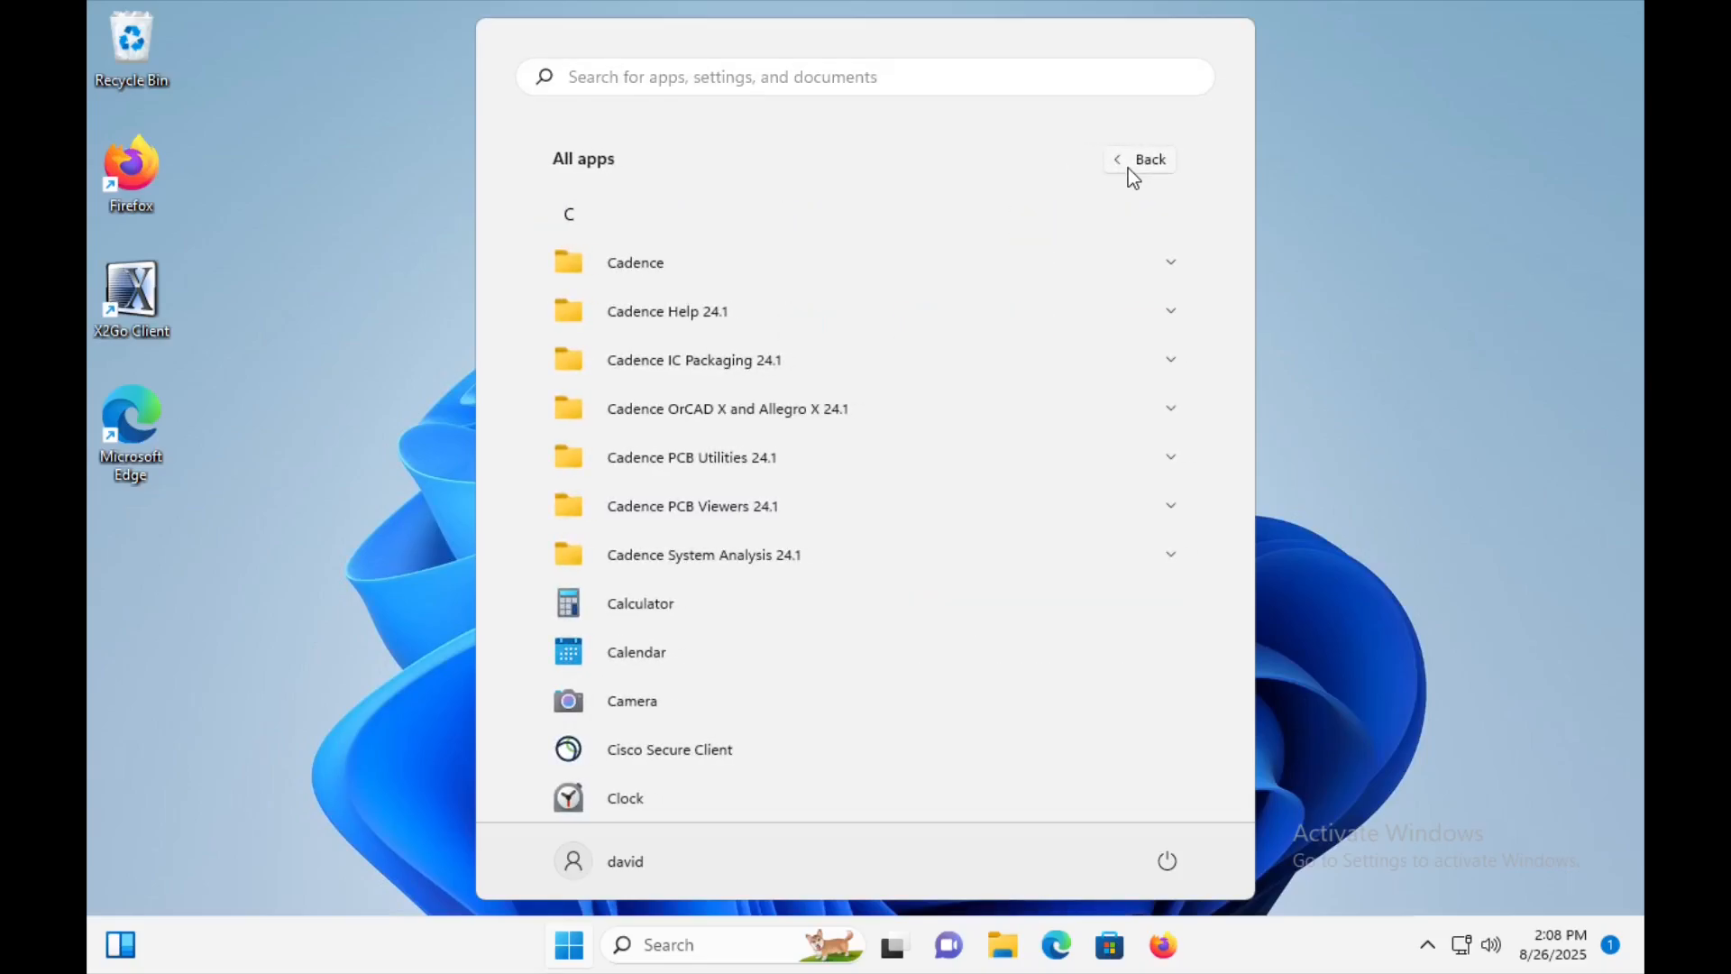
pyautogui.scroll(-2, 911, 521)
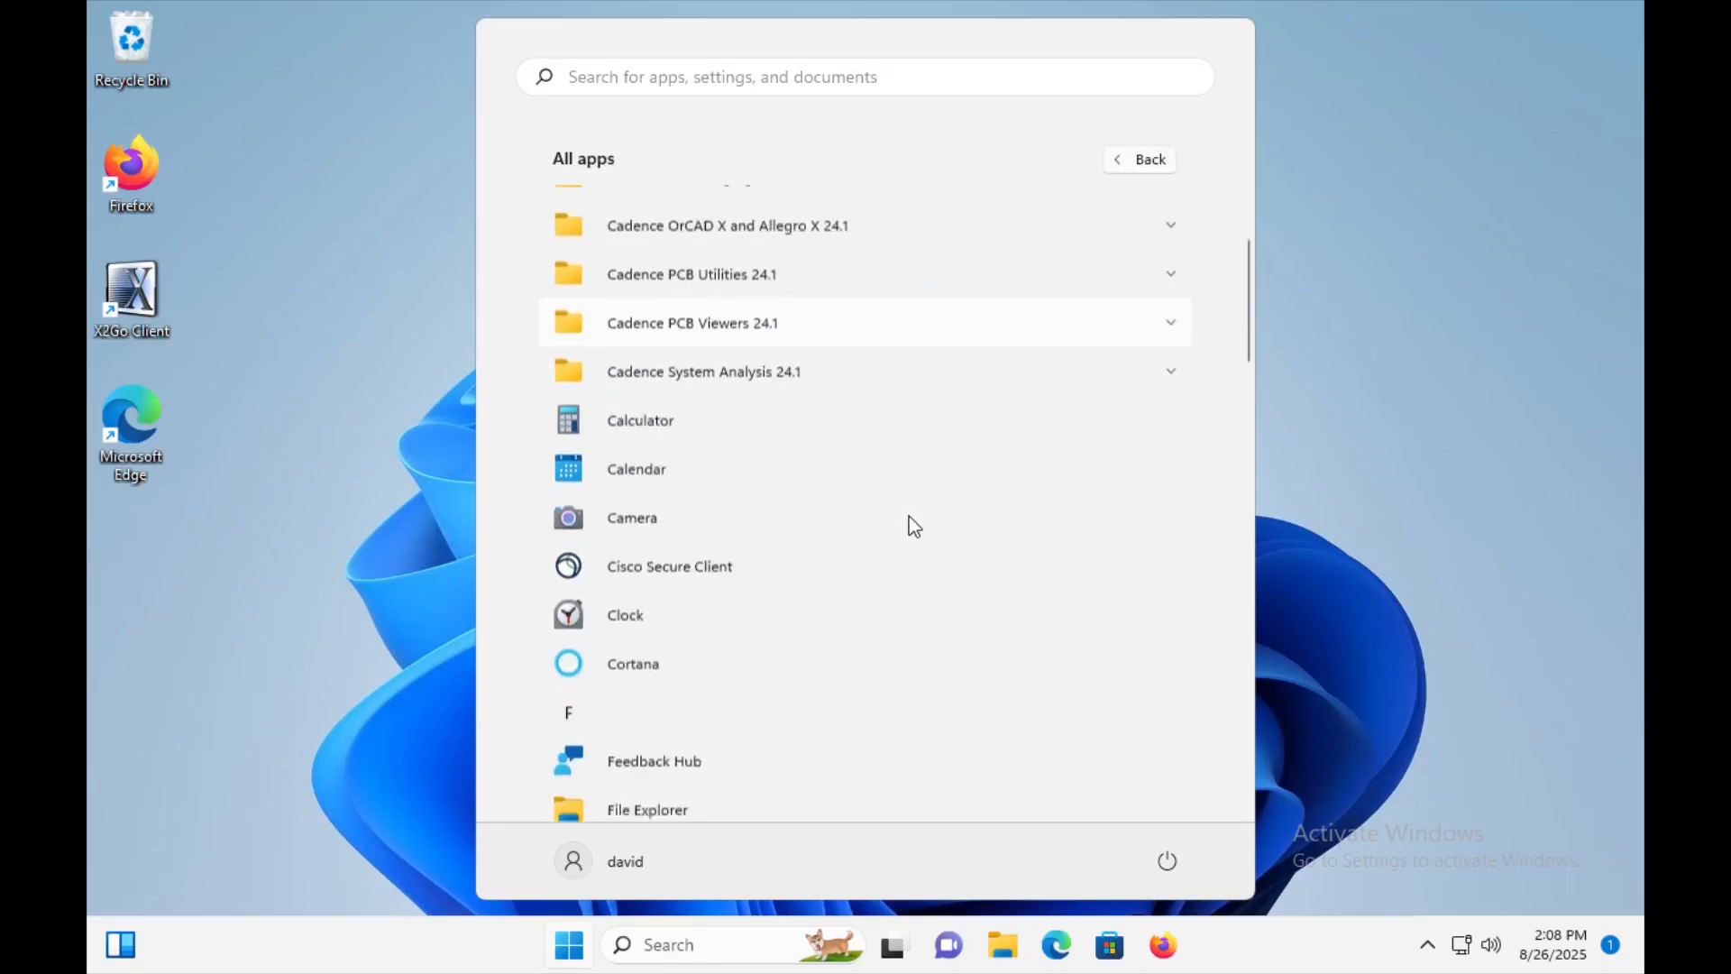
pyautogui.scroll(-10, 914, 525)
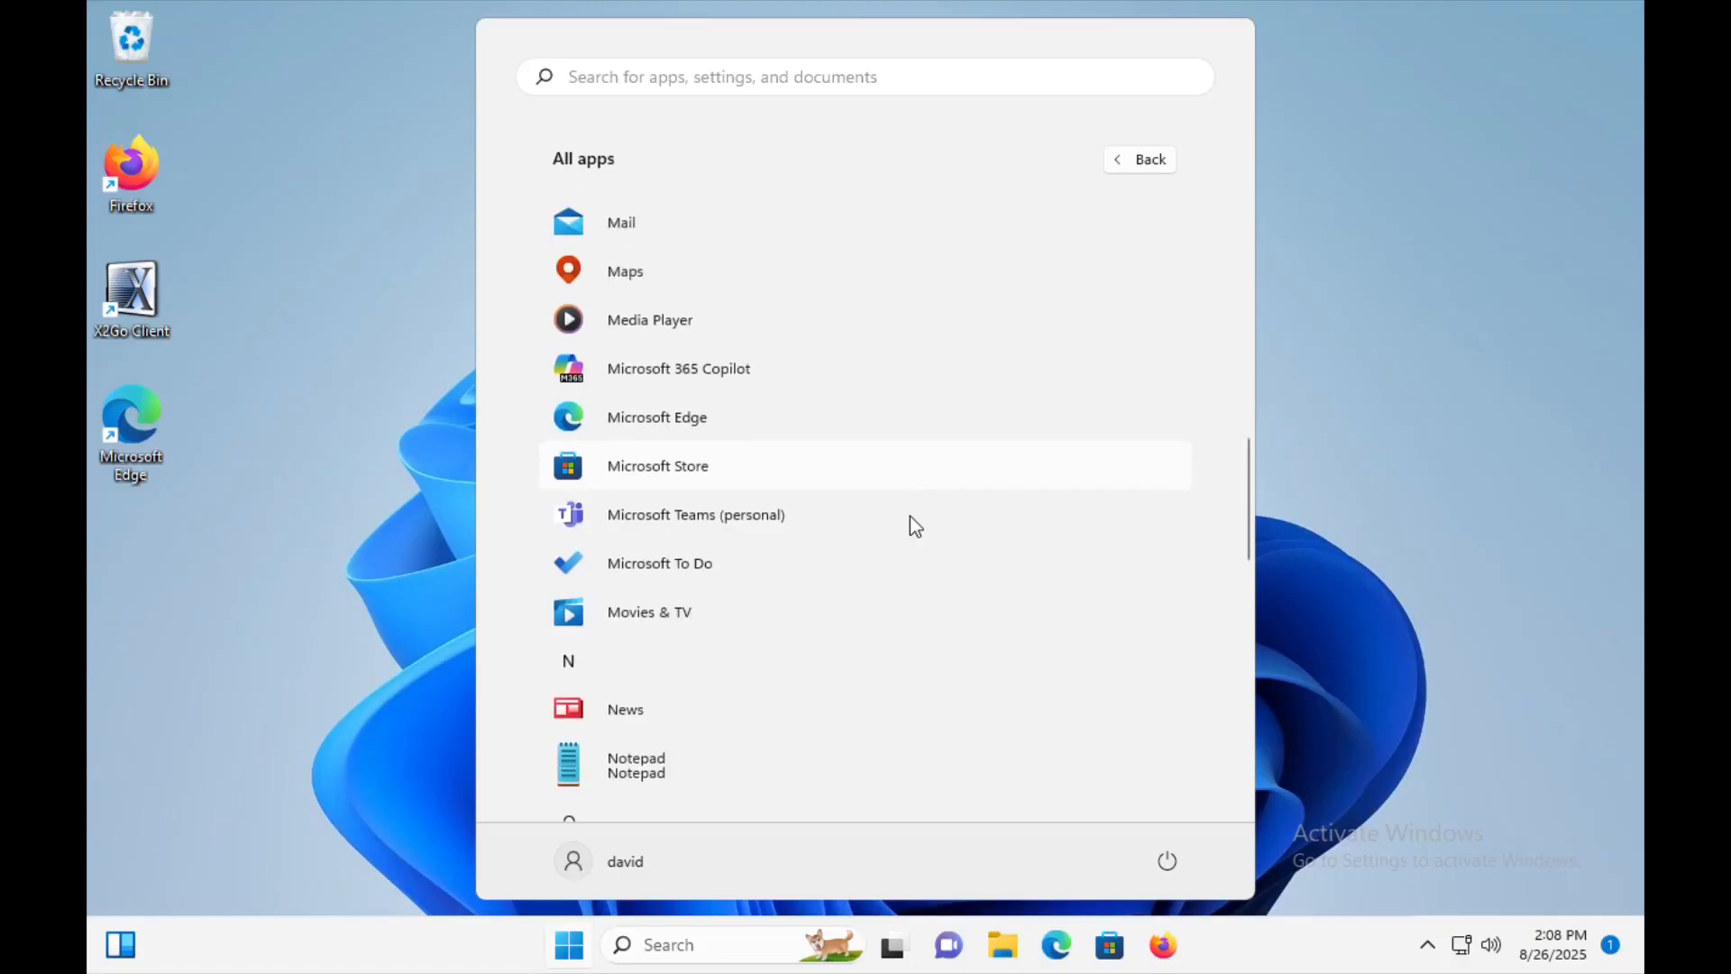
pyautogui.scroll(-8, 910, 517)
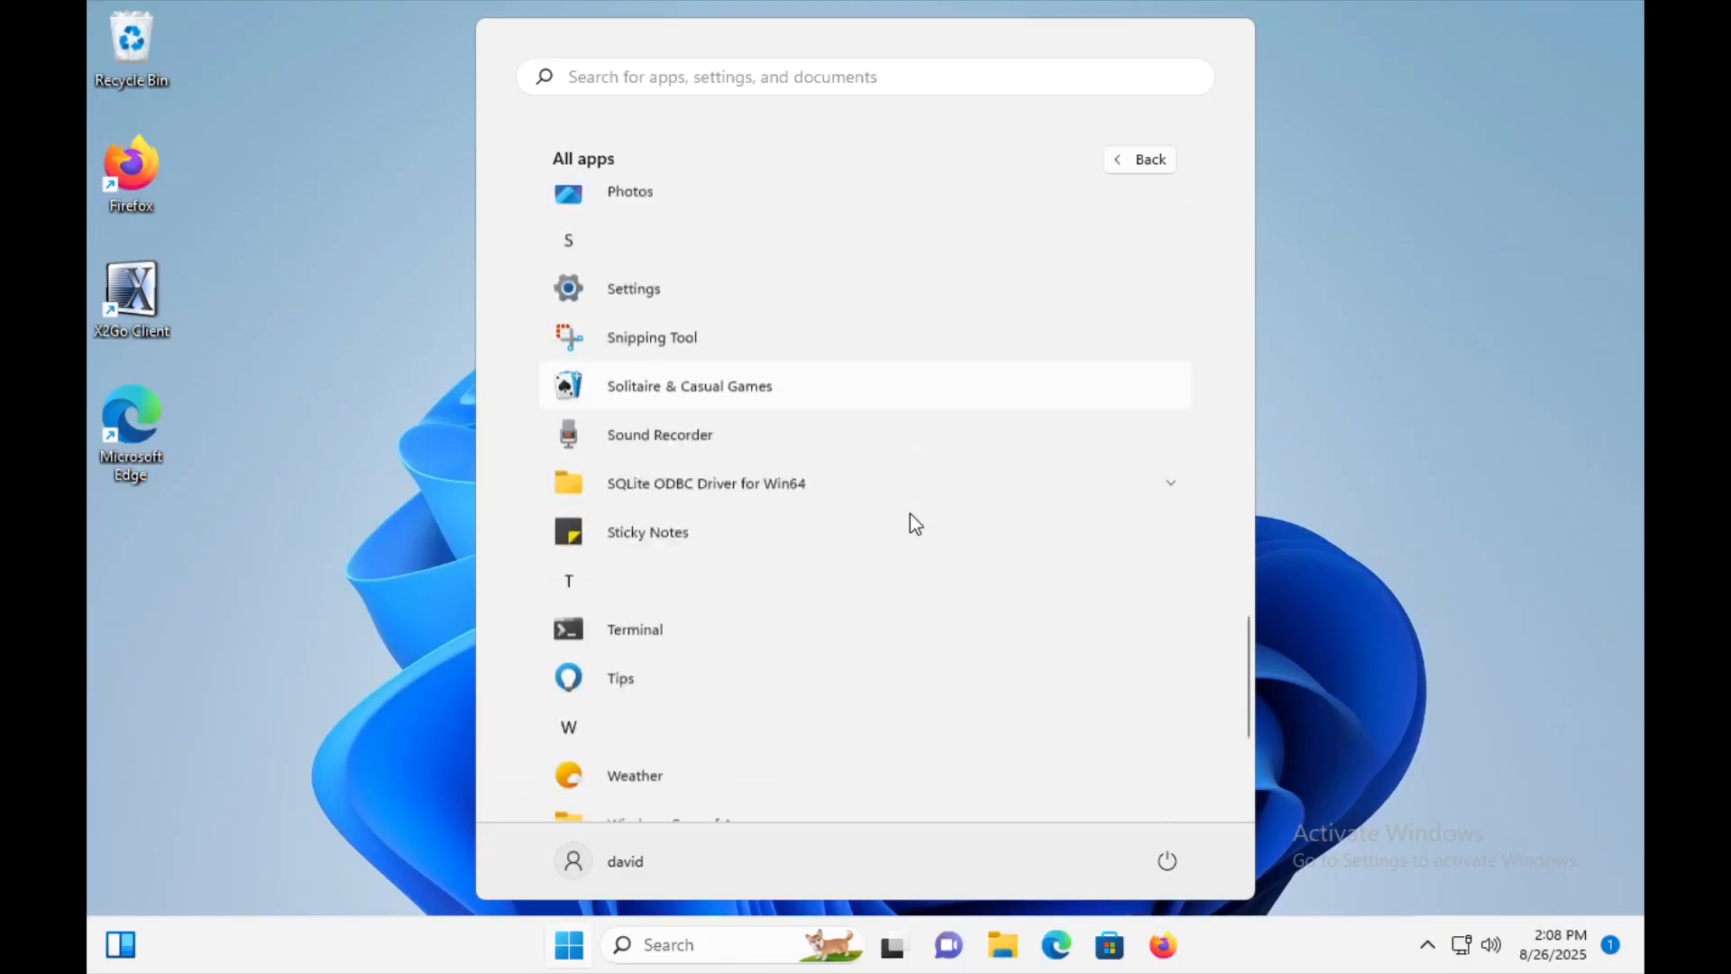
pyautogui.scroll(-4, 914, 523)
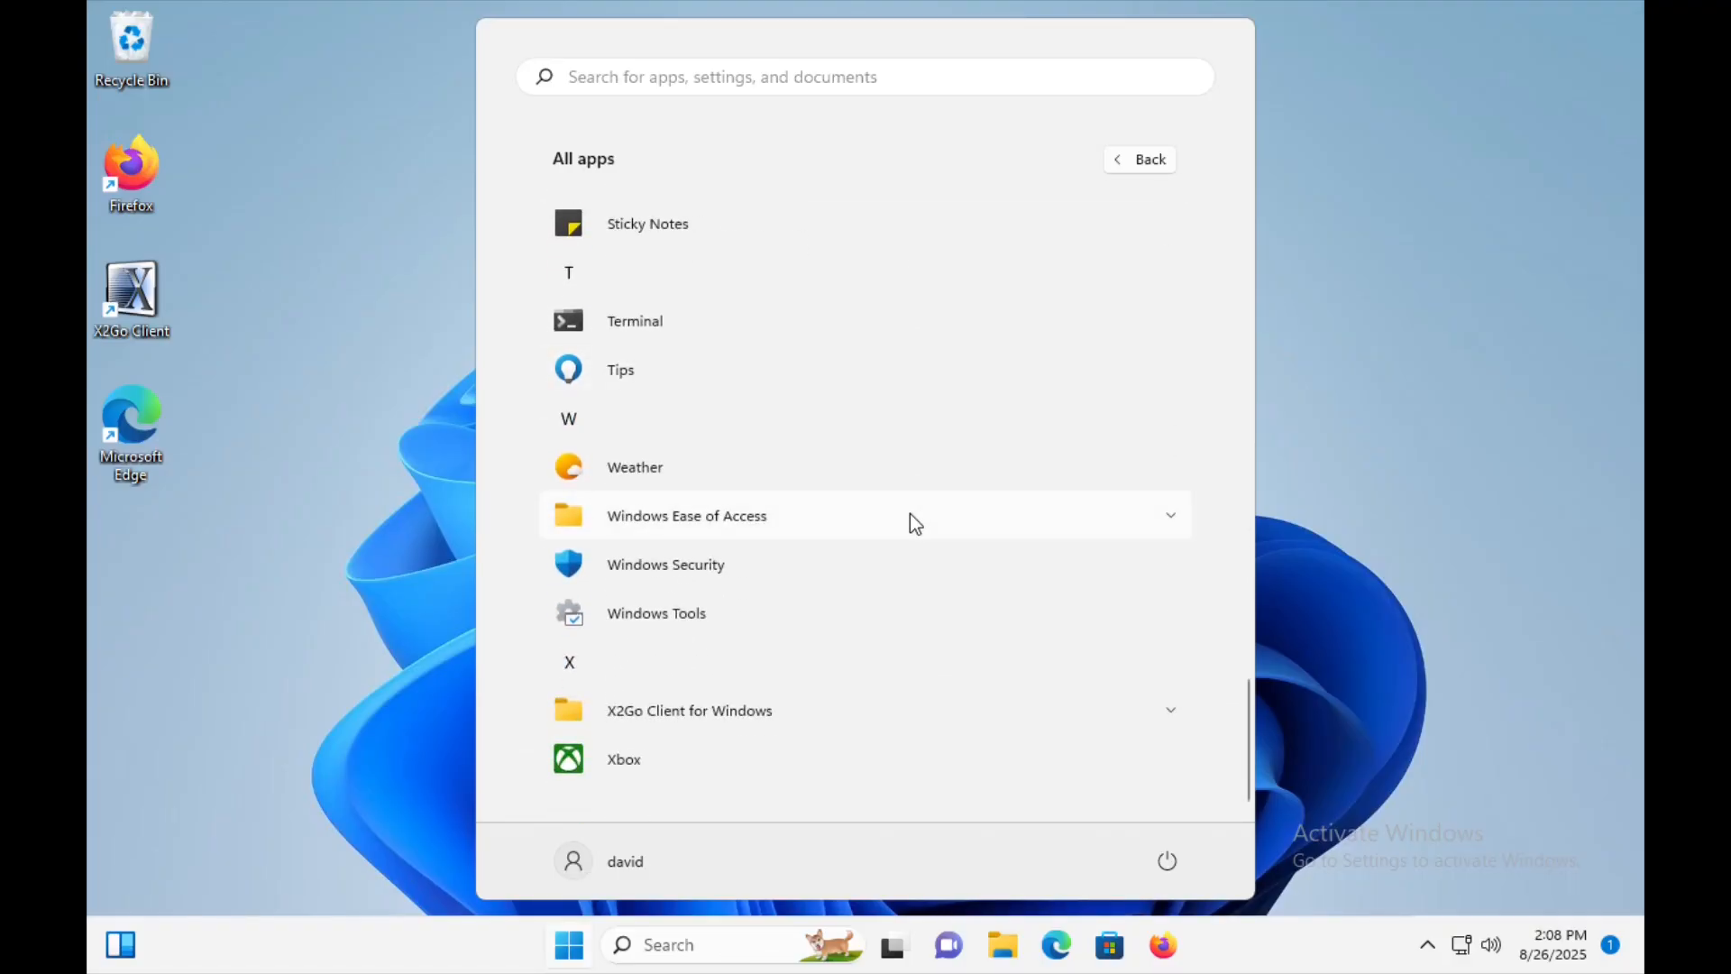
pyautogui.click(639, 710)
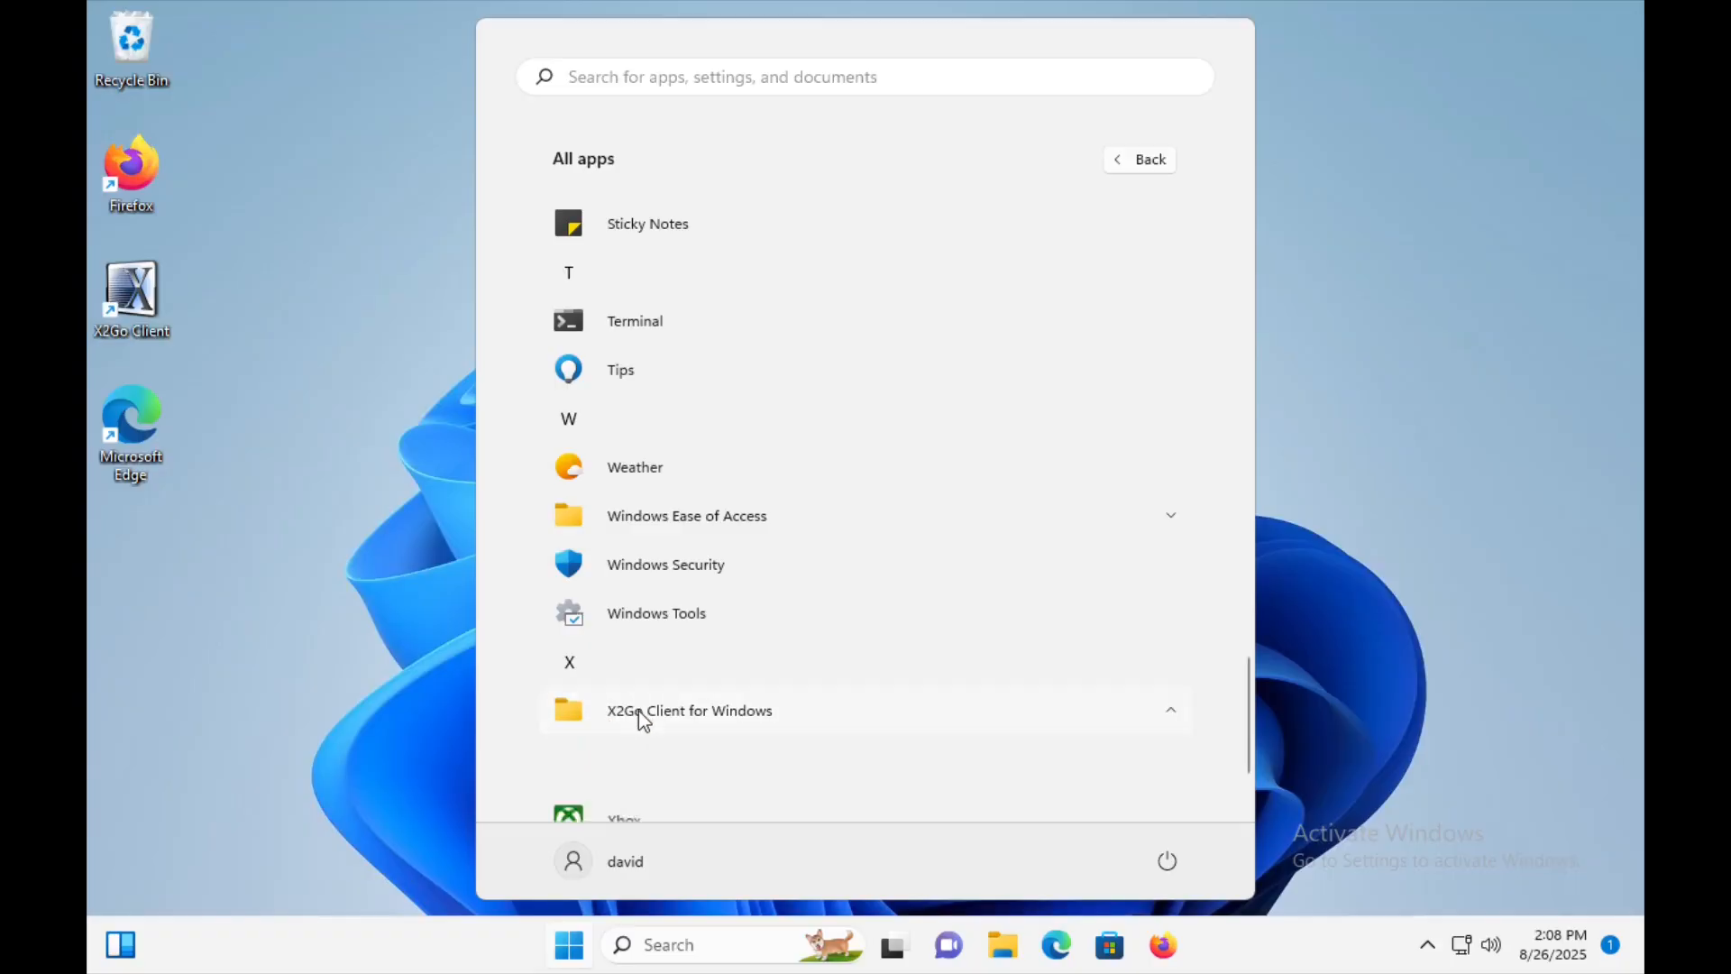
pyautogui.scroll(-1, 981, 687)
pyautogui.scroll(-2, 981, 687)
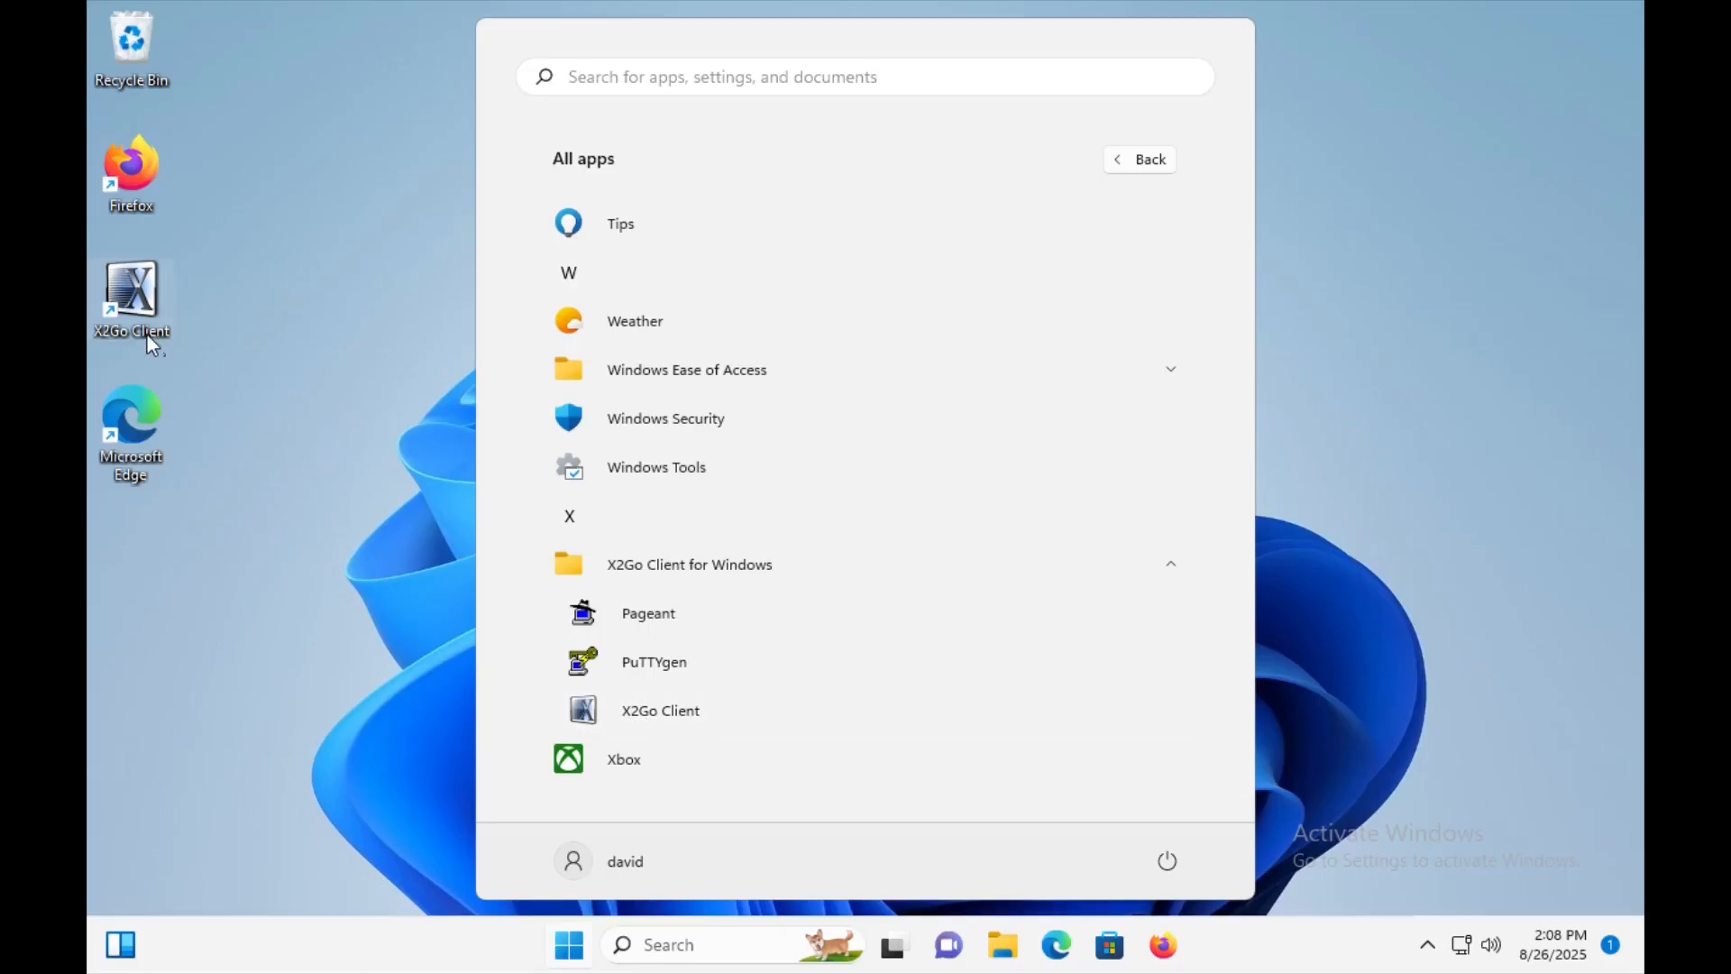
pyautogui.click(311, 442)
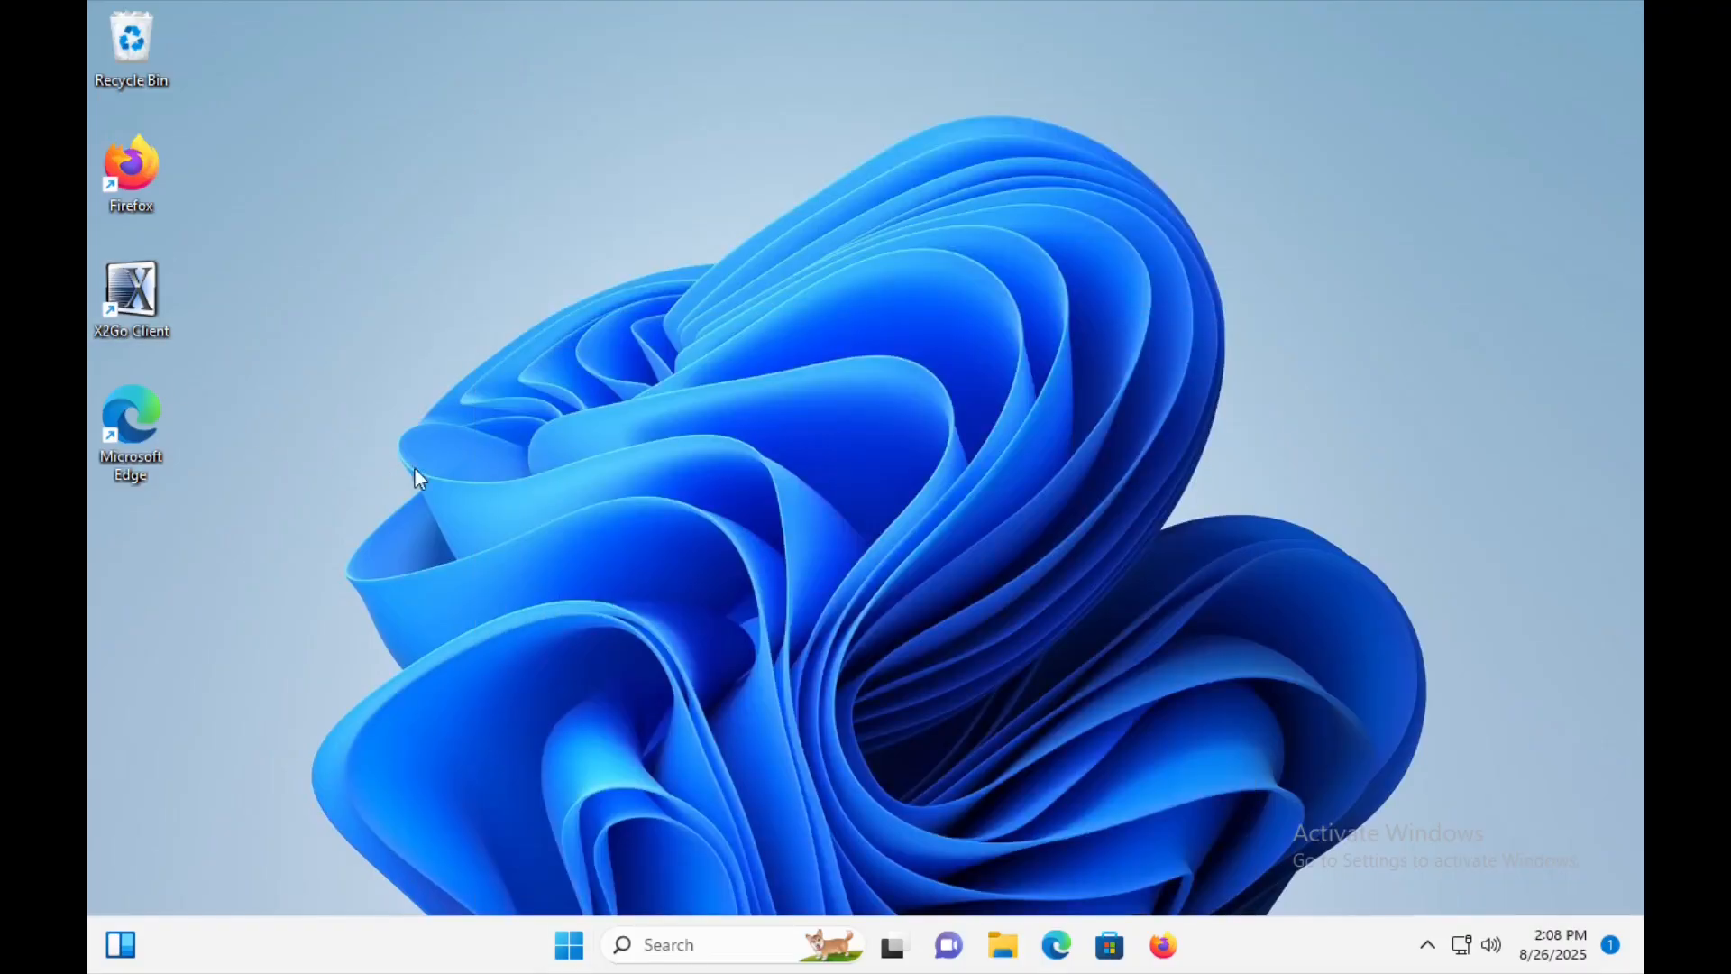
# Launch X2Go Client and name the new session "syndeo.ece.lehigh.edu - ecedemo".
pyautogui.doubleClick(133, 298)
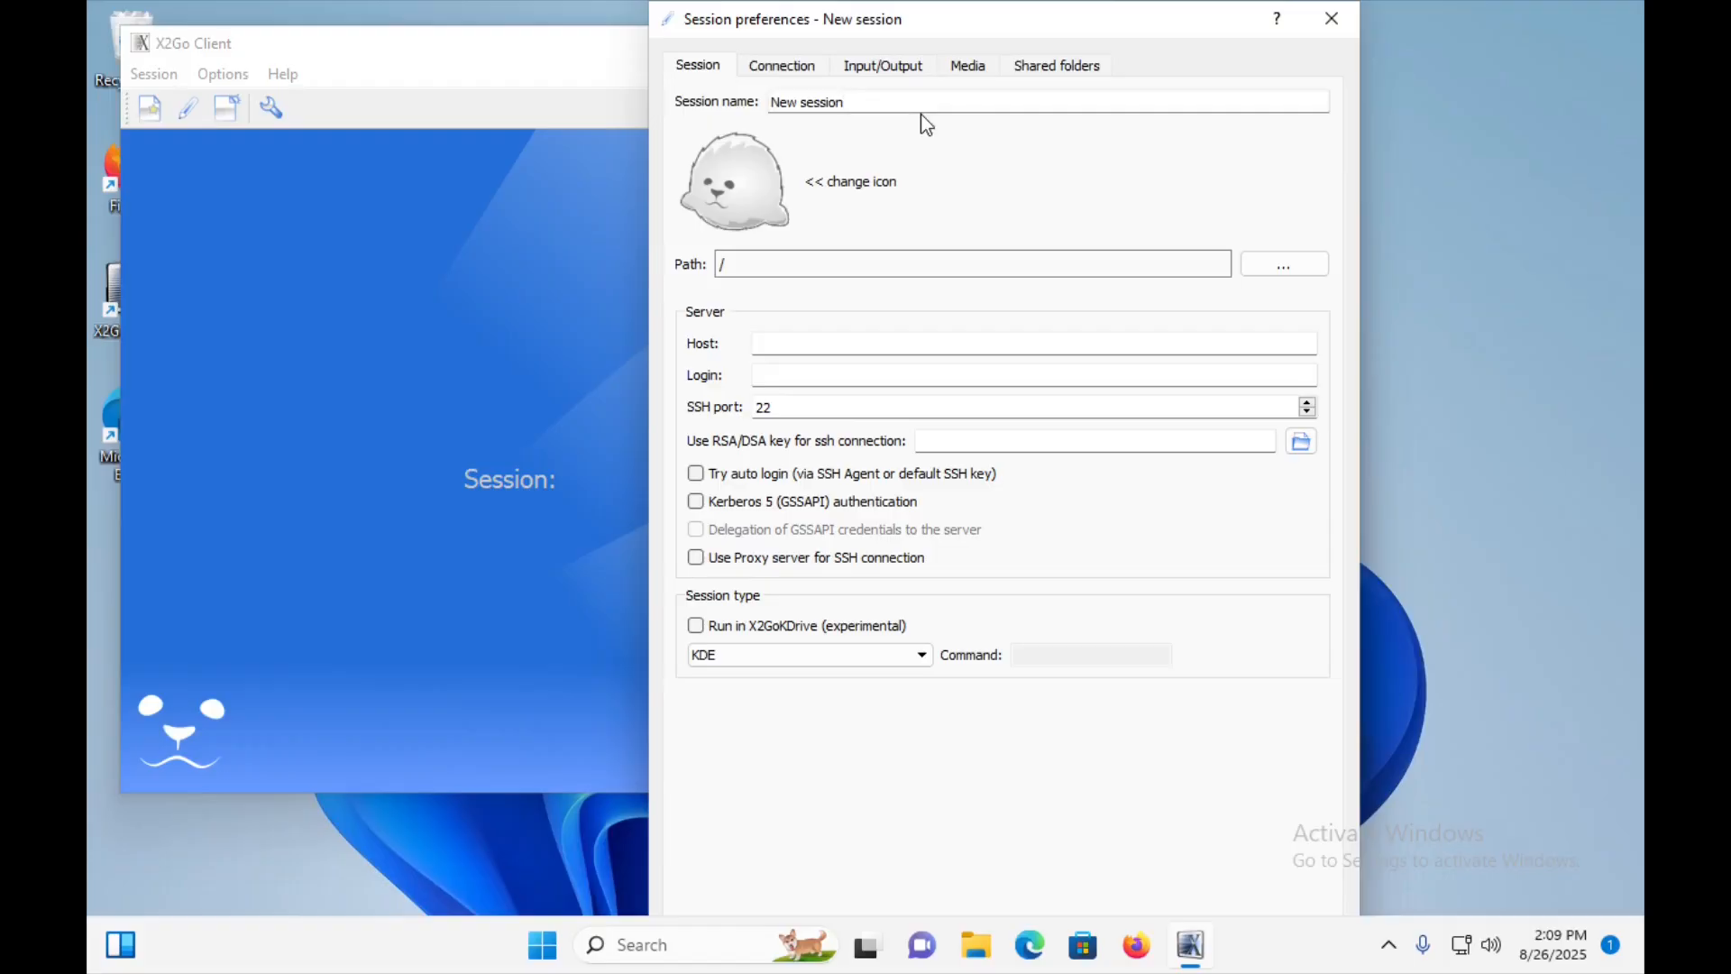
pyautogui.press('BackSpace')
pyautogui.press('BackSpace')
pyautogui.press('BackSpace')
pyautogui.press('BackSpace')
pyautogui.press('BackSpace')
pyautogui.press('BackSpace')
pyautogui.press('BackSpace')
pyautogui.press('BackSpace')
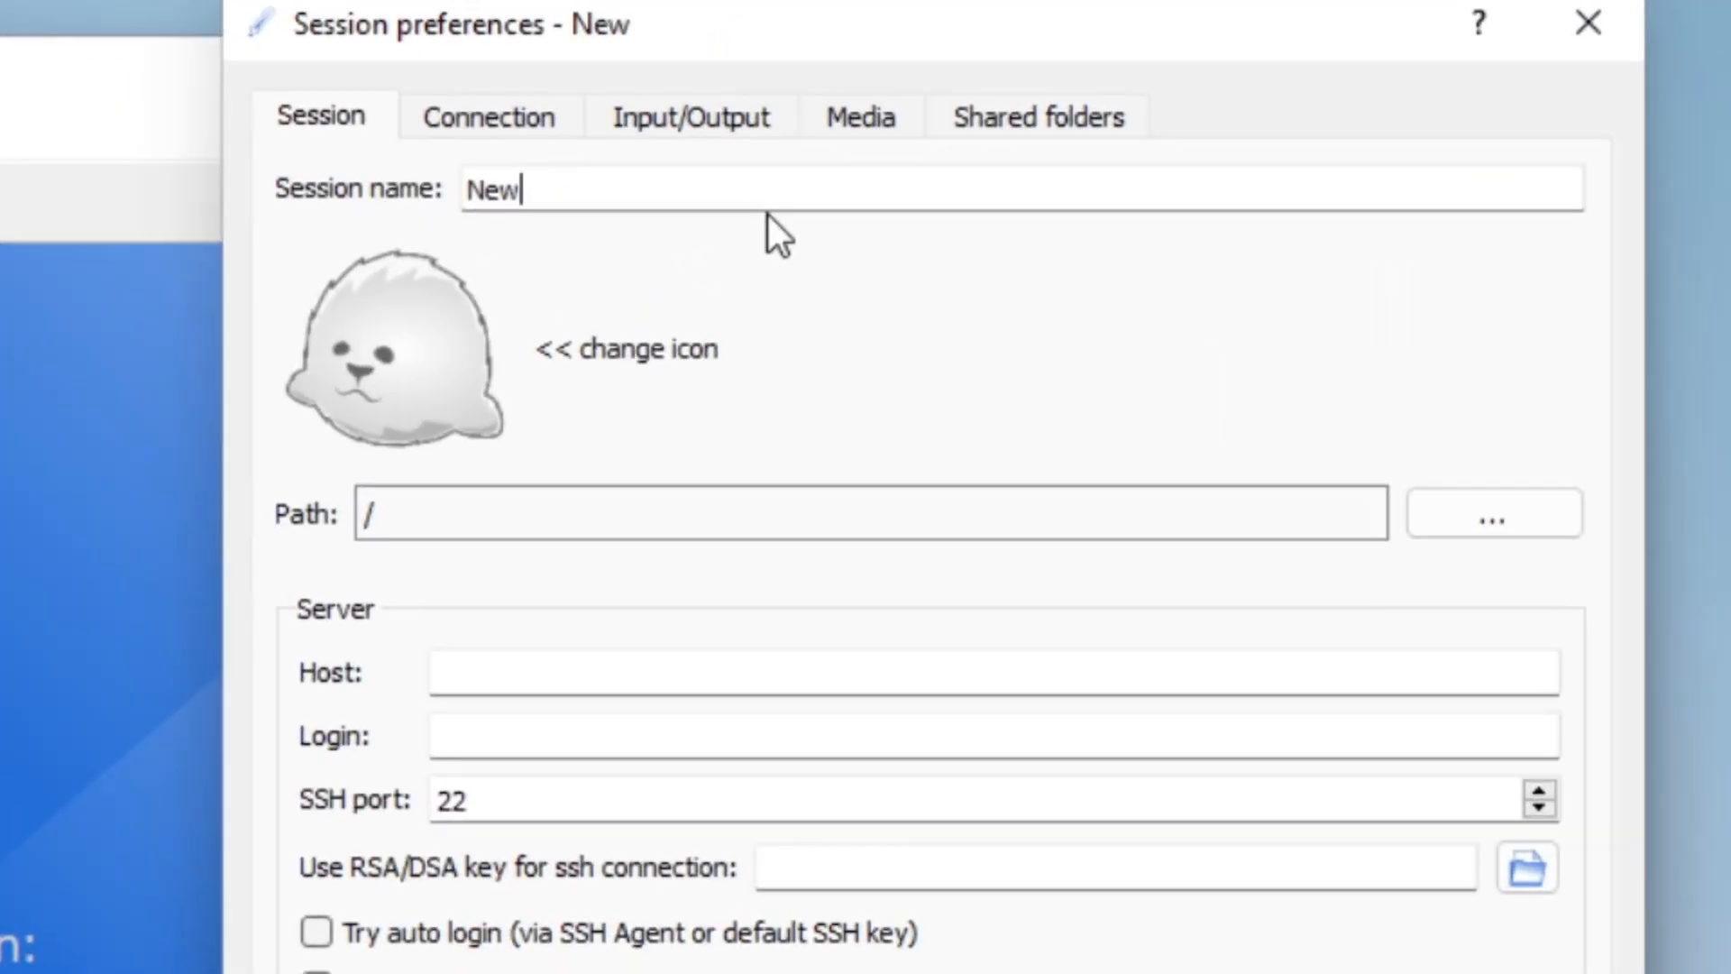
pyautogui.press('BackSpace')
pyautogui.press('BackSpace')
pyautogui.press('BackSpace')
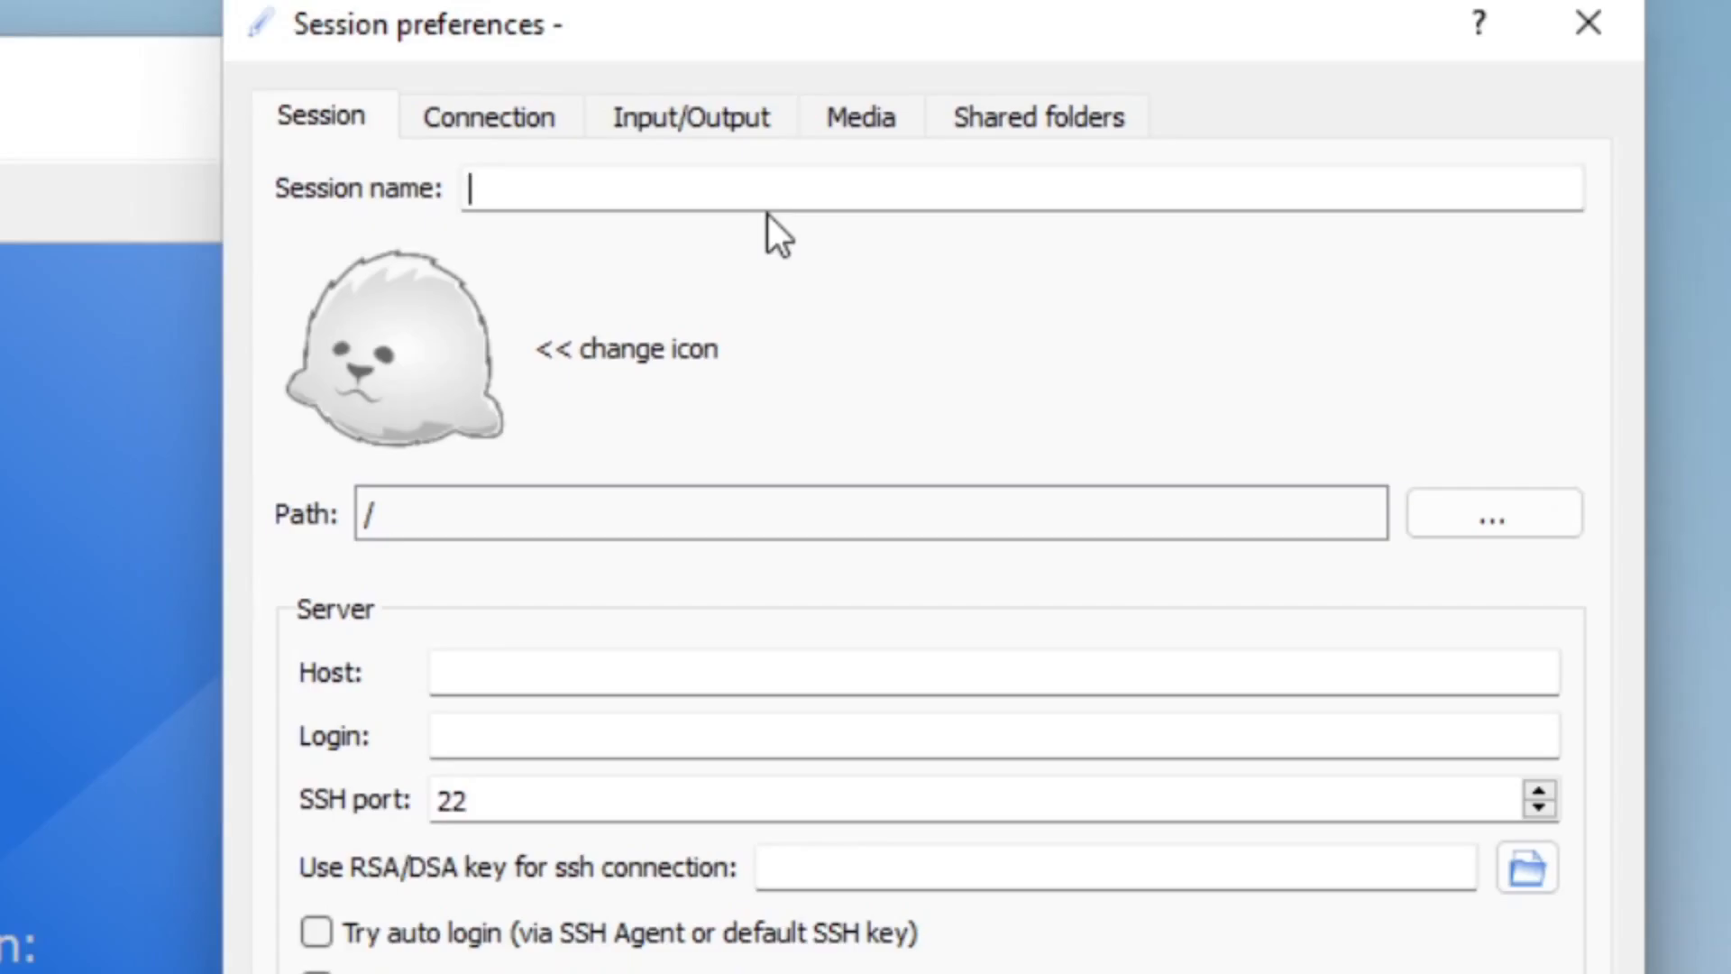
pyautogui.write('syndeo')
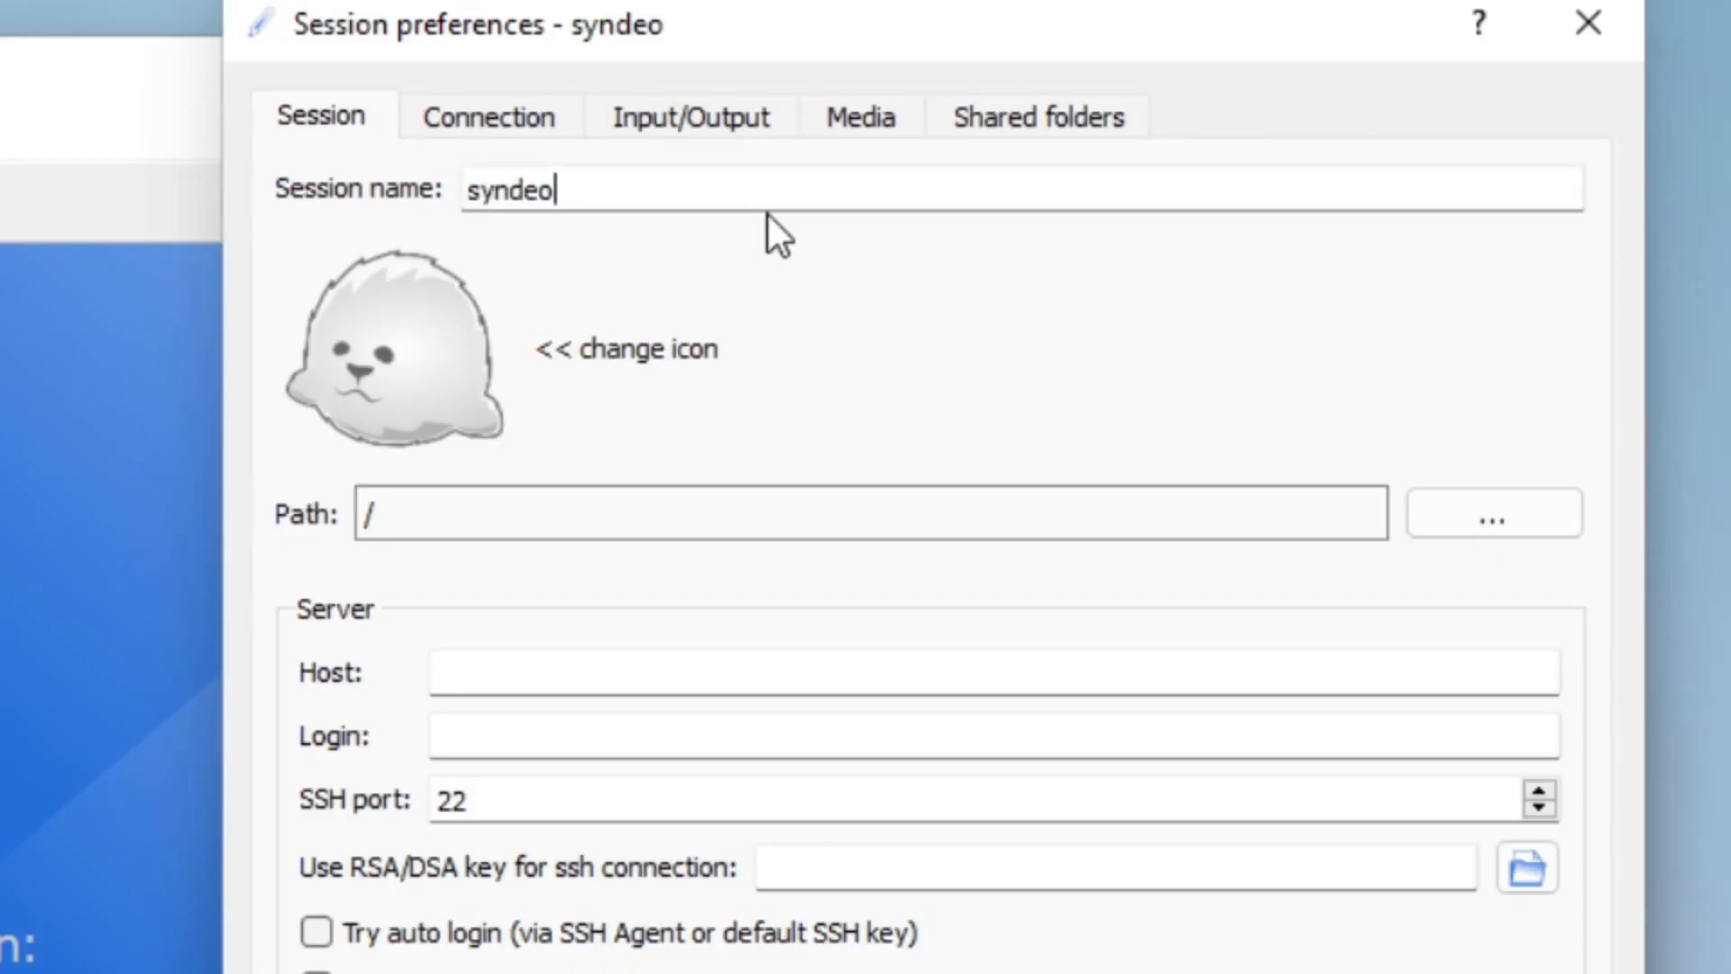
pyautogui.write('.ece.')
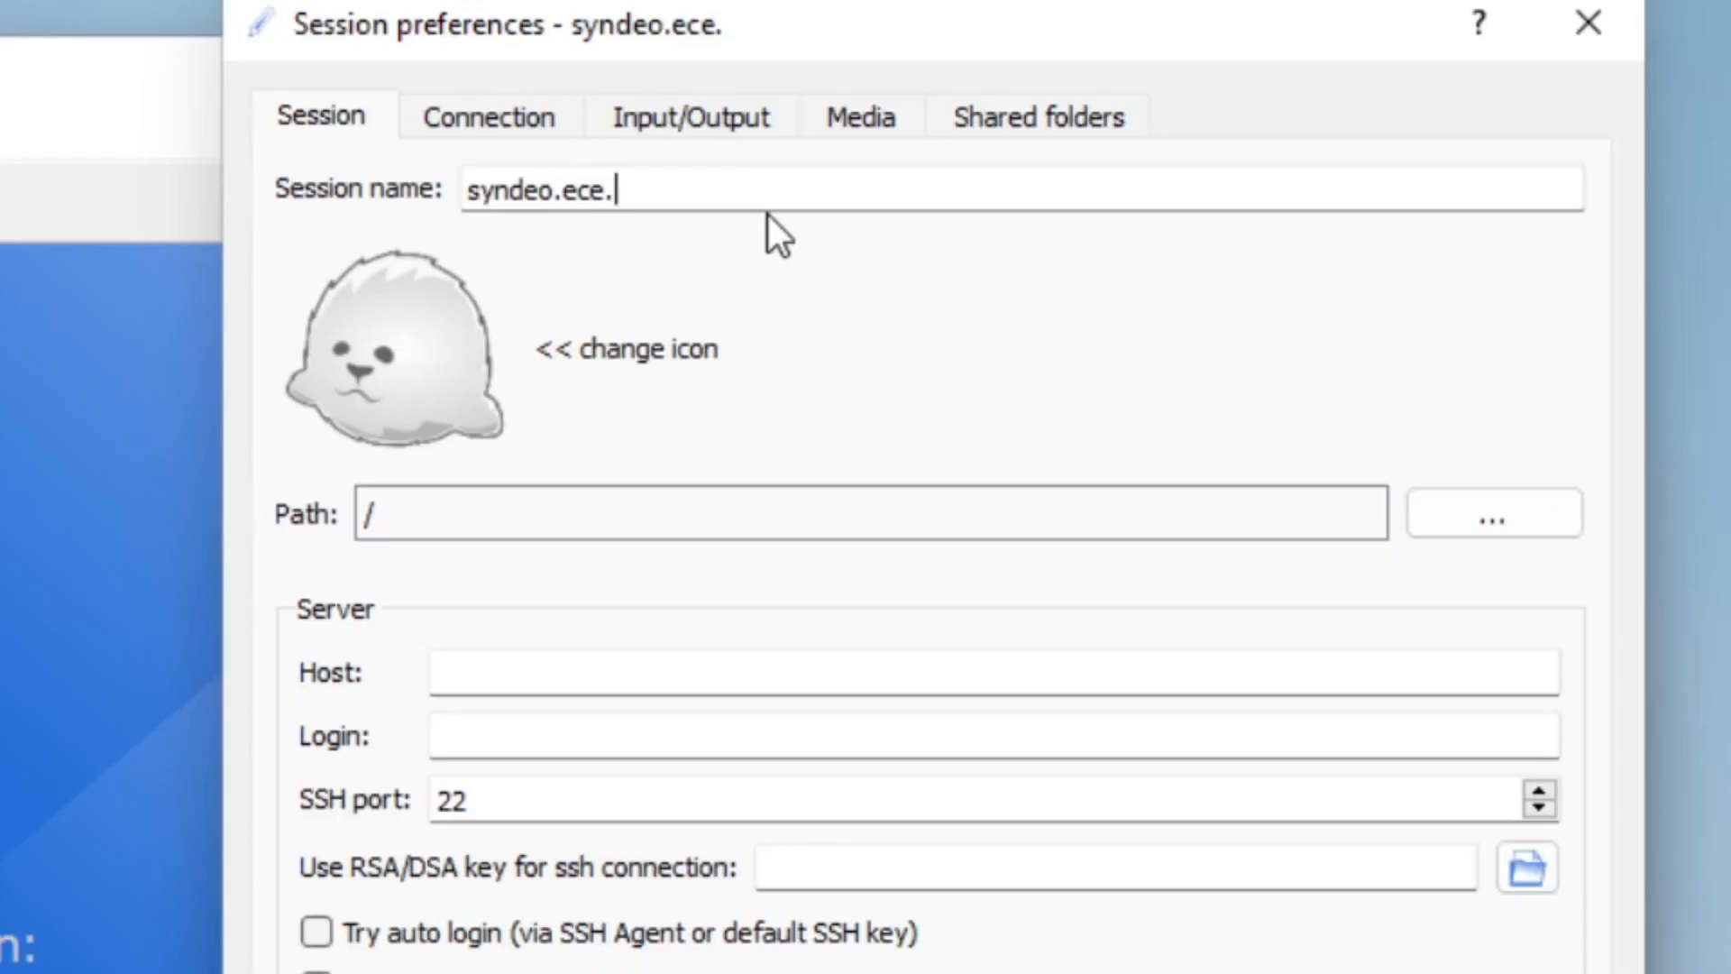
pyautogui.write('lehigh.edu')
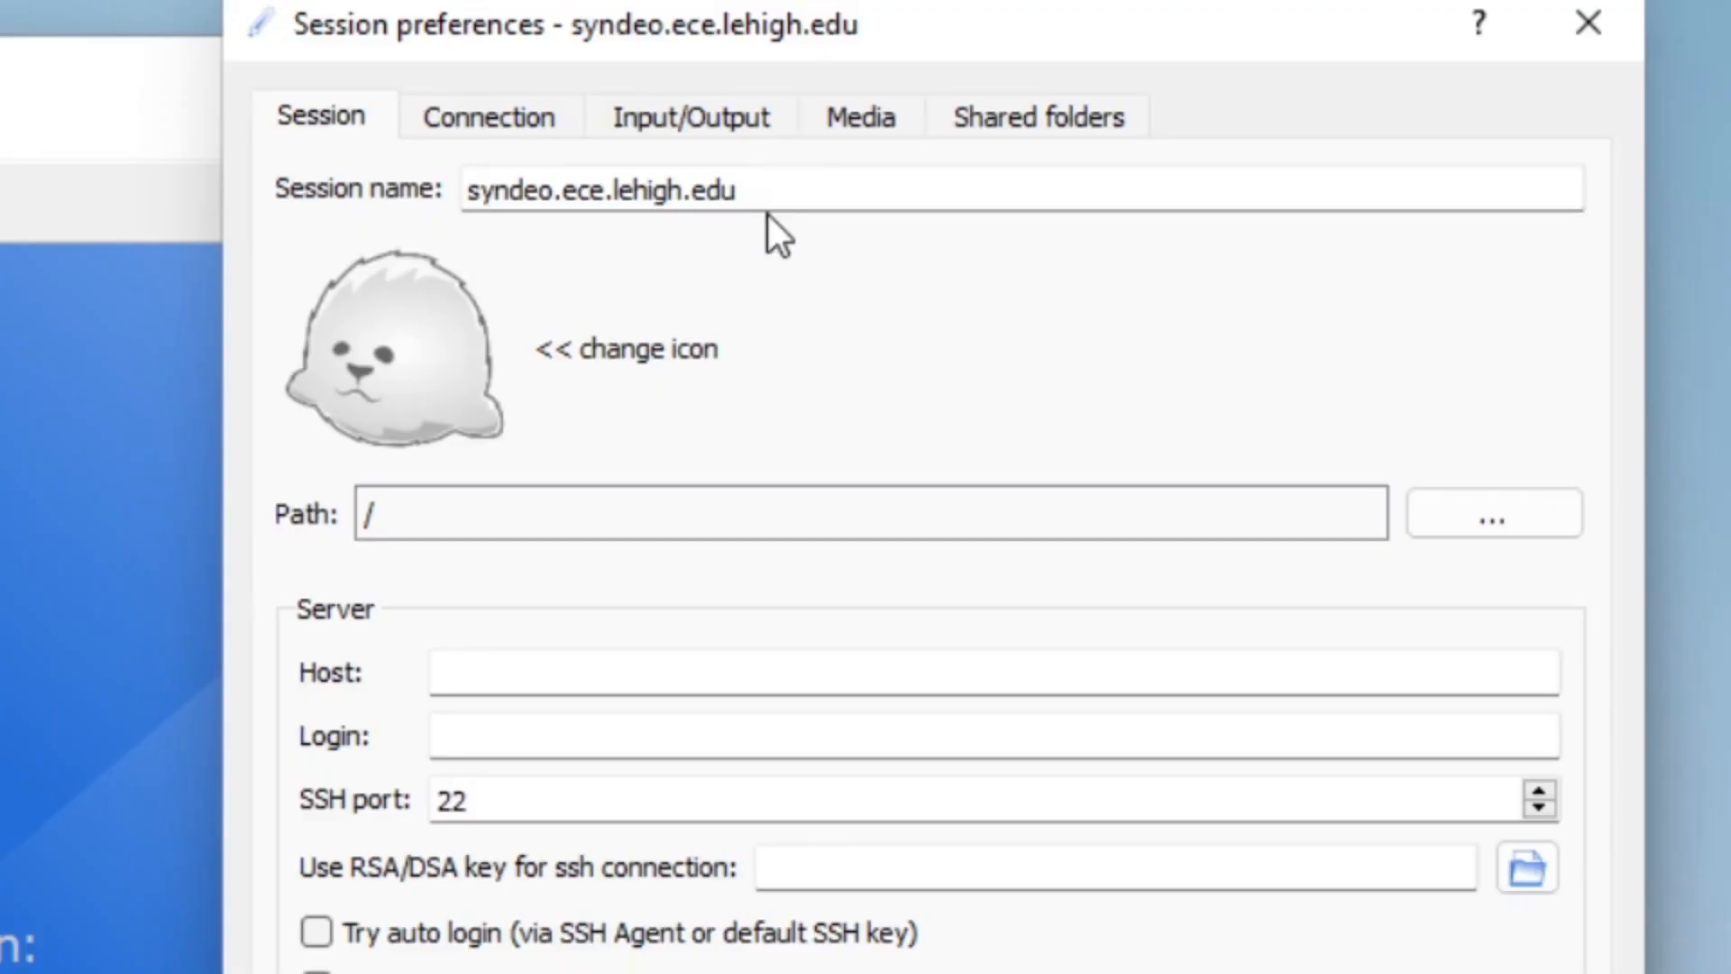
pyautogui.write(' -')
pyautogui.write('ecedemo')
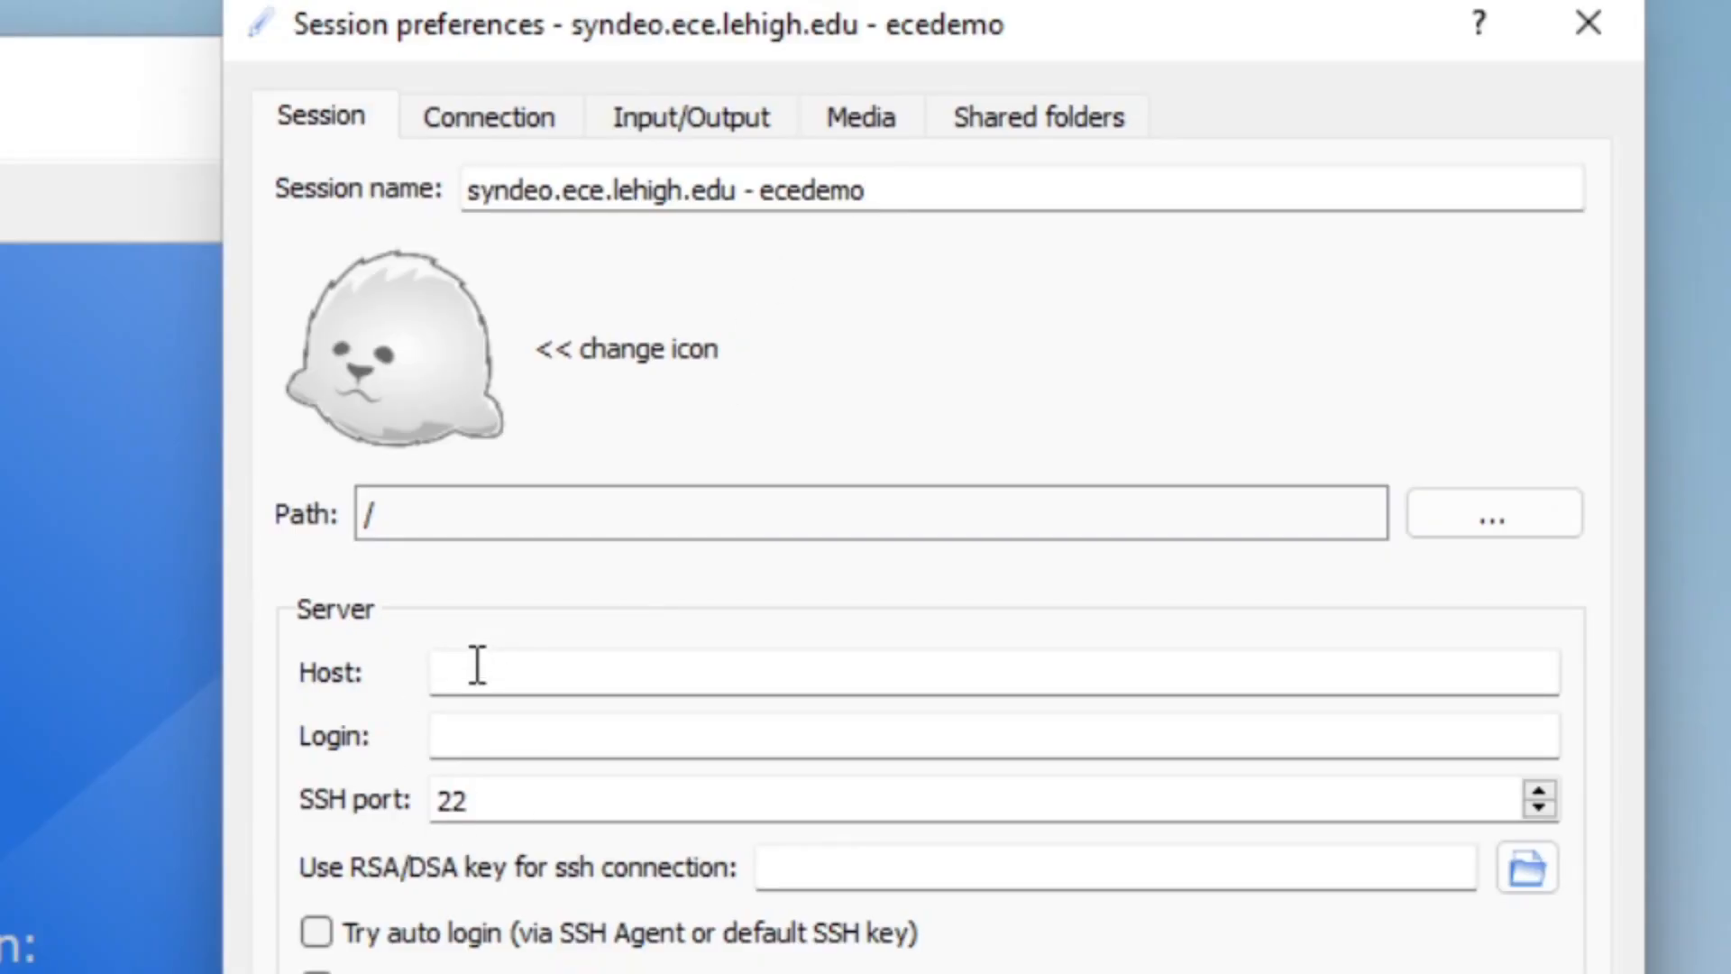
# Set the session's server host to syndeo.ece.lehigh.edu.
pyautogui.click(467, 680)
pyautogui.write('syndeo.ec')
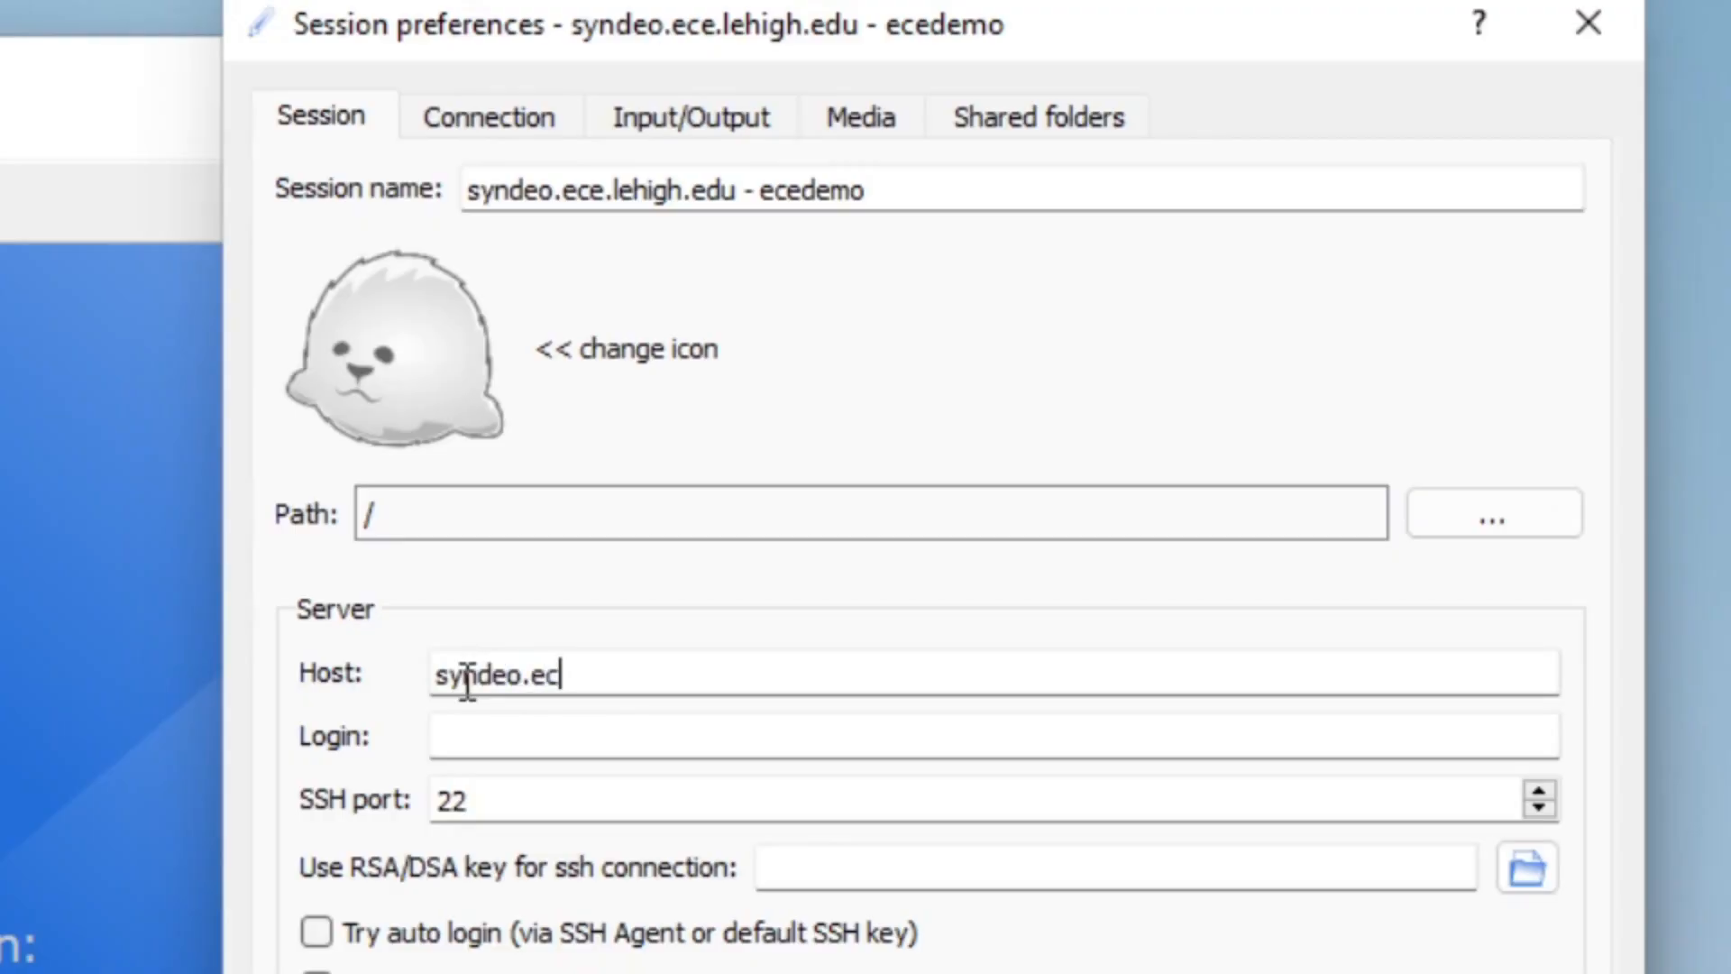
pyautogui.write('e.lehigh')
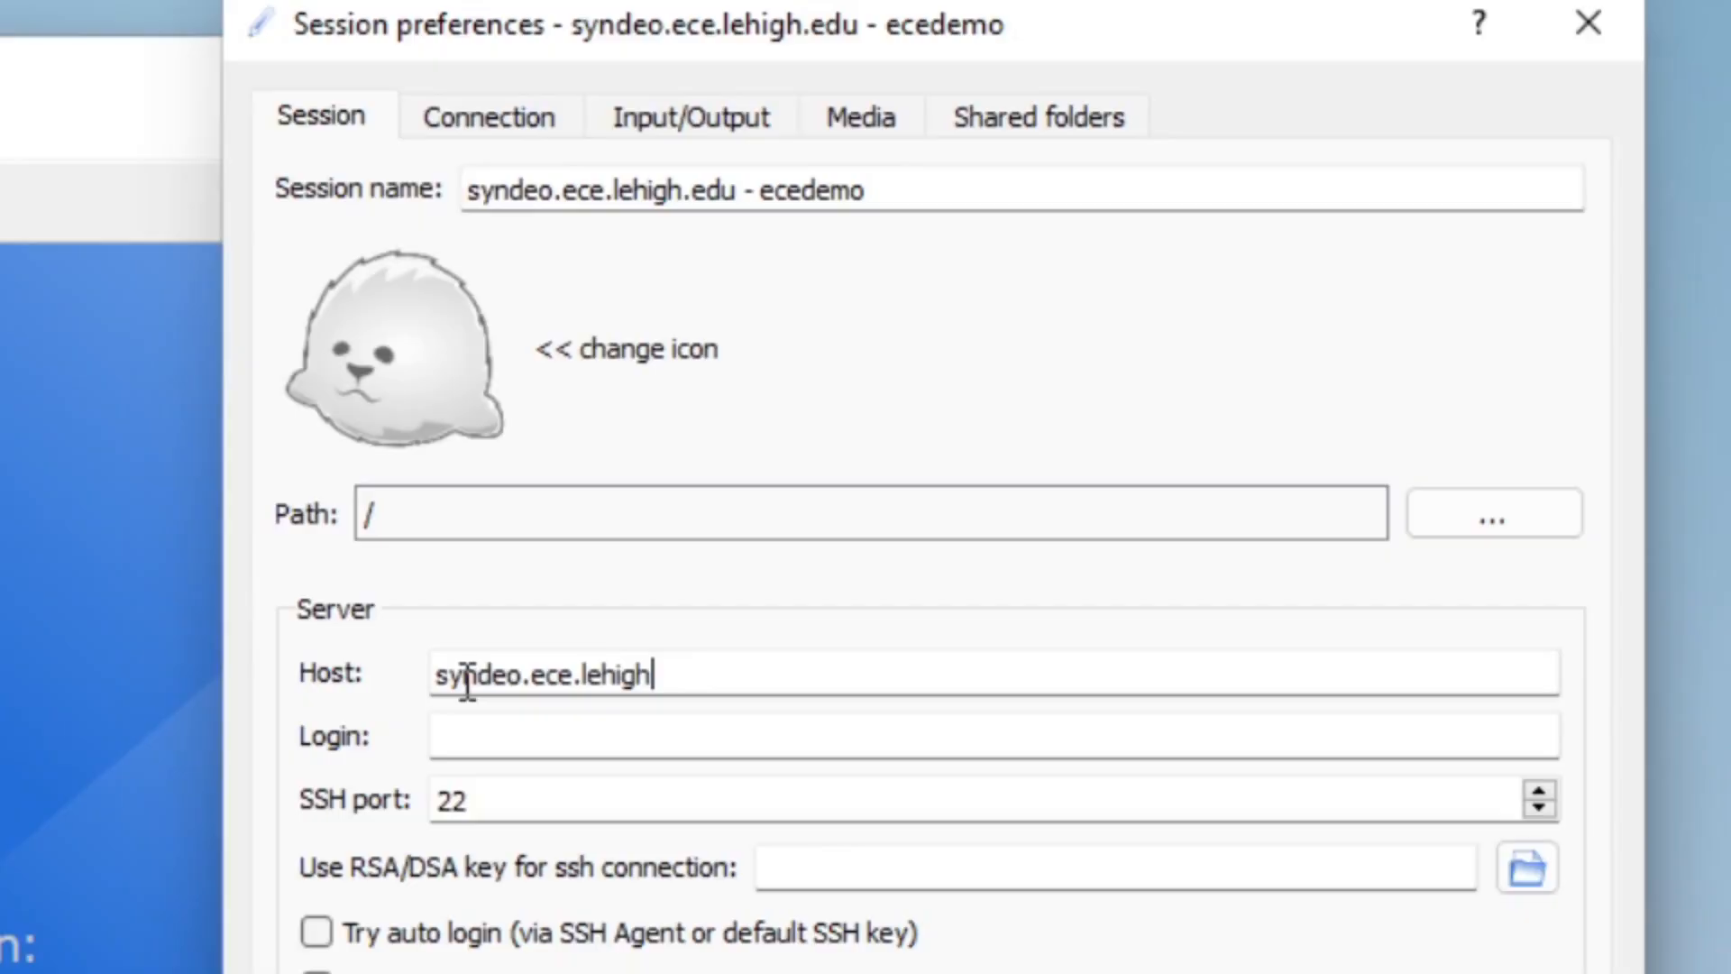
pyautogui.write('.edu')
# Set the session's server login to ecedemo.
pyautogui.click(469, 738)
pyautogui.write('ece3')
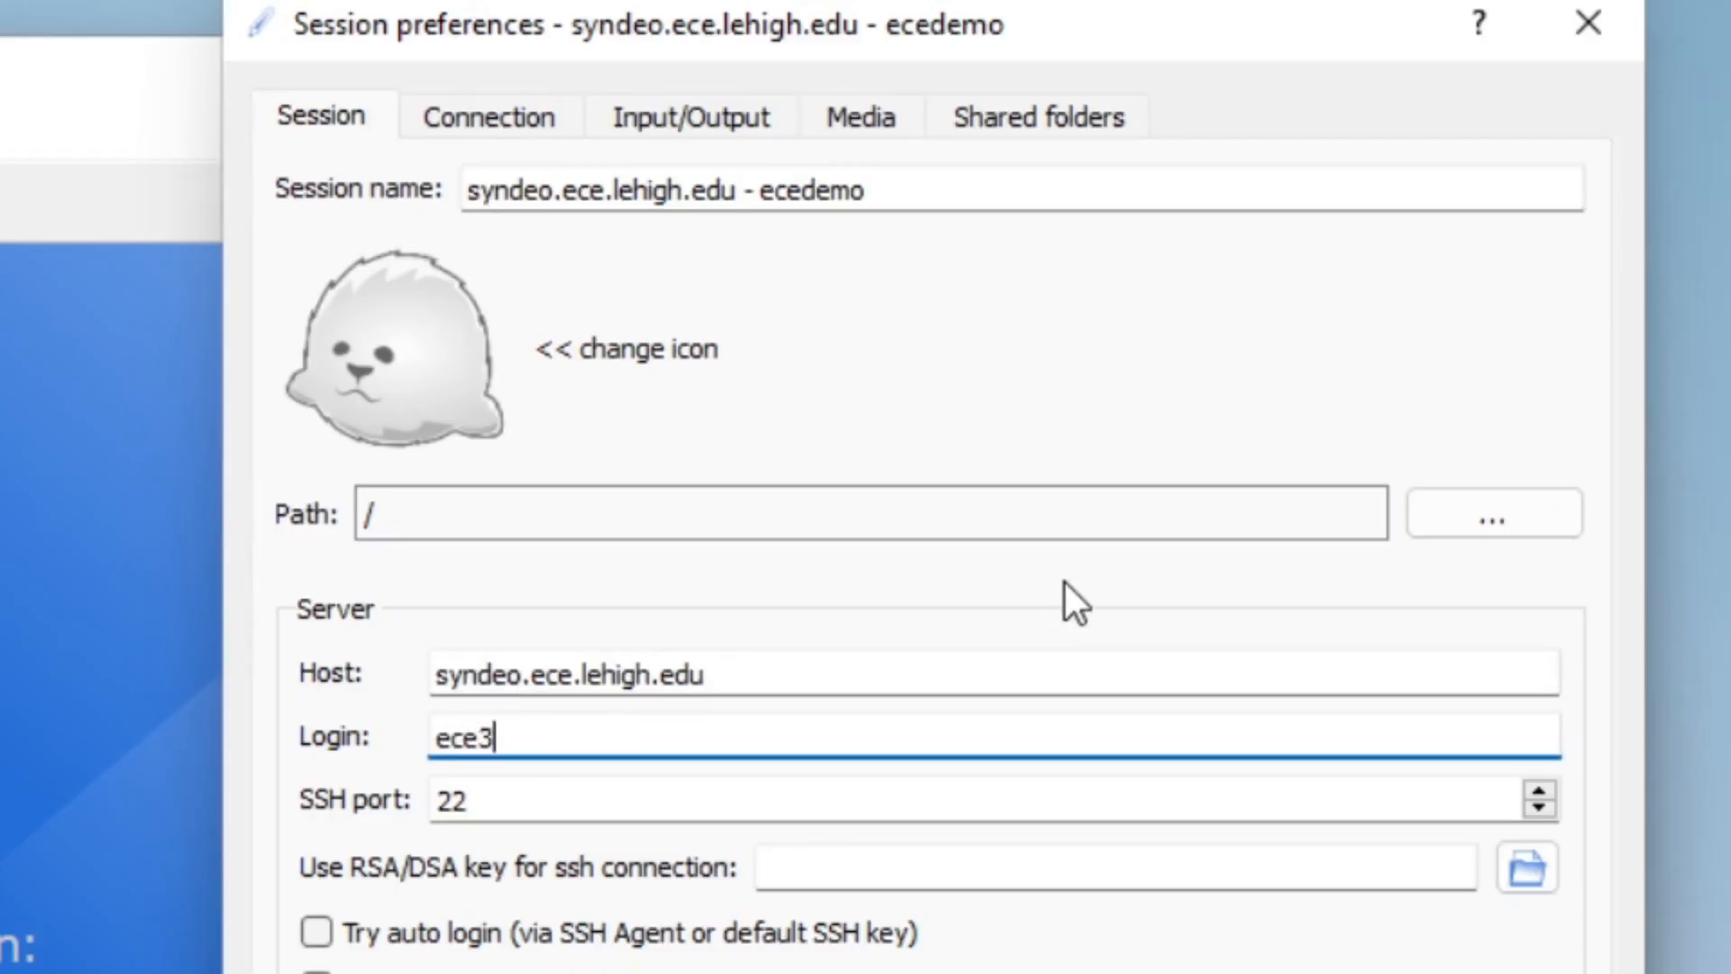
pyautogui.press('BackSpace')
pyautogui.write('demo')
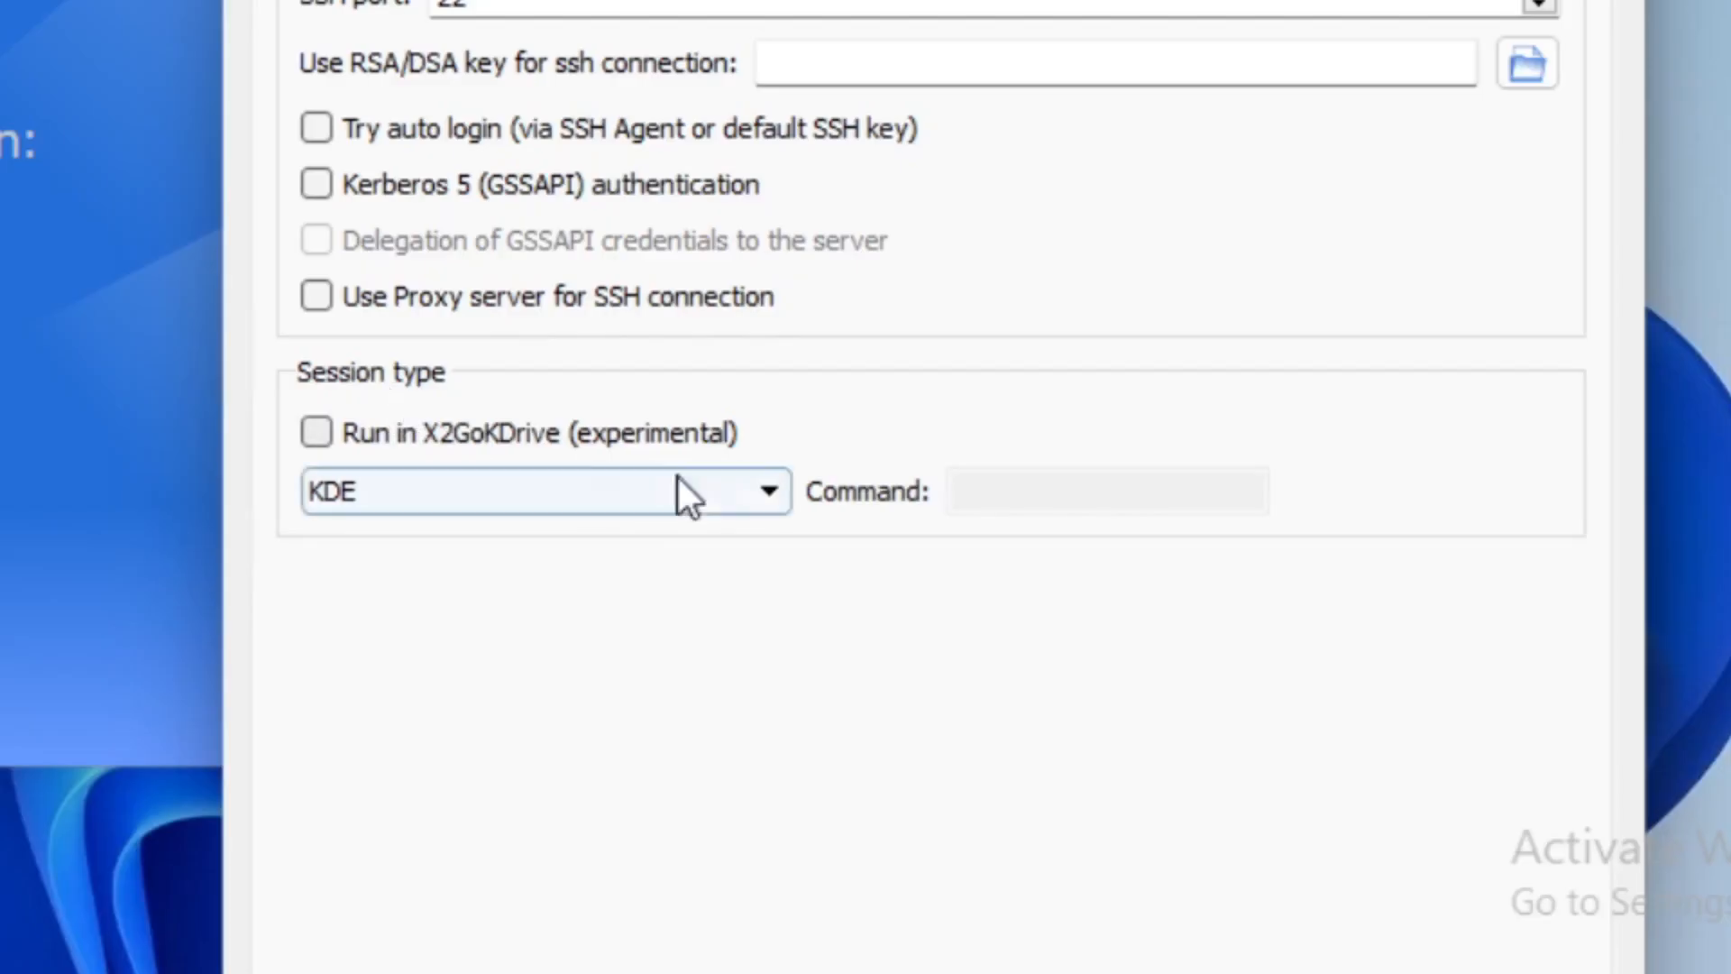
# Set the session type to XFCE and save the new session's preferences.
pyautogui.click(771, 494)
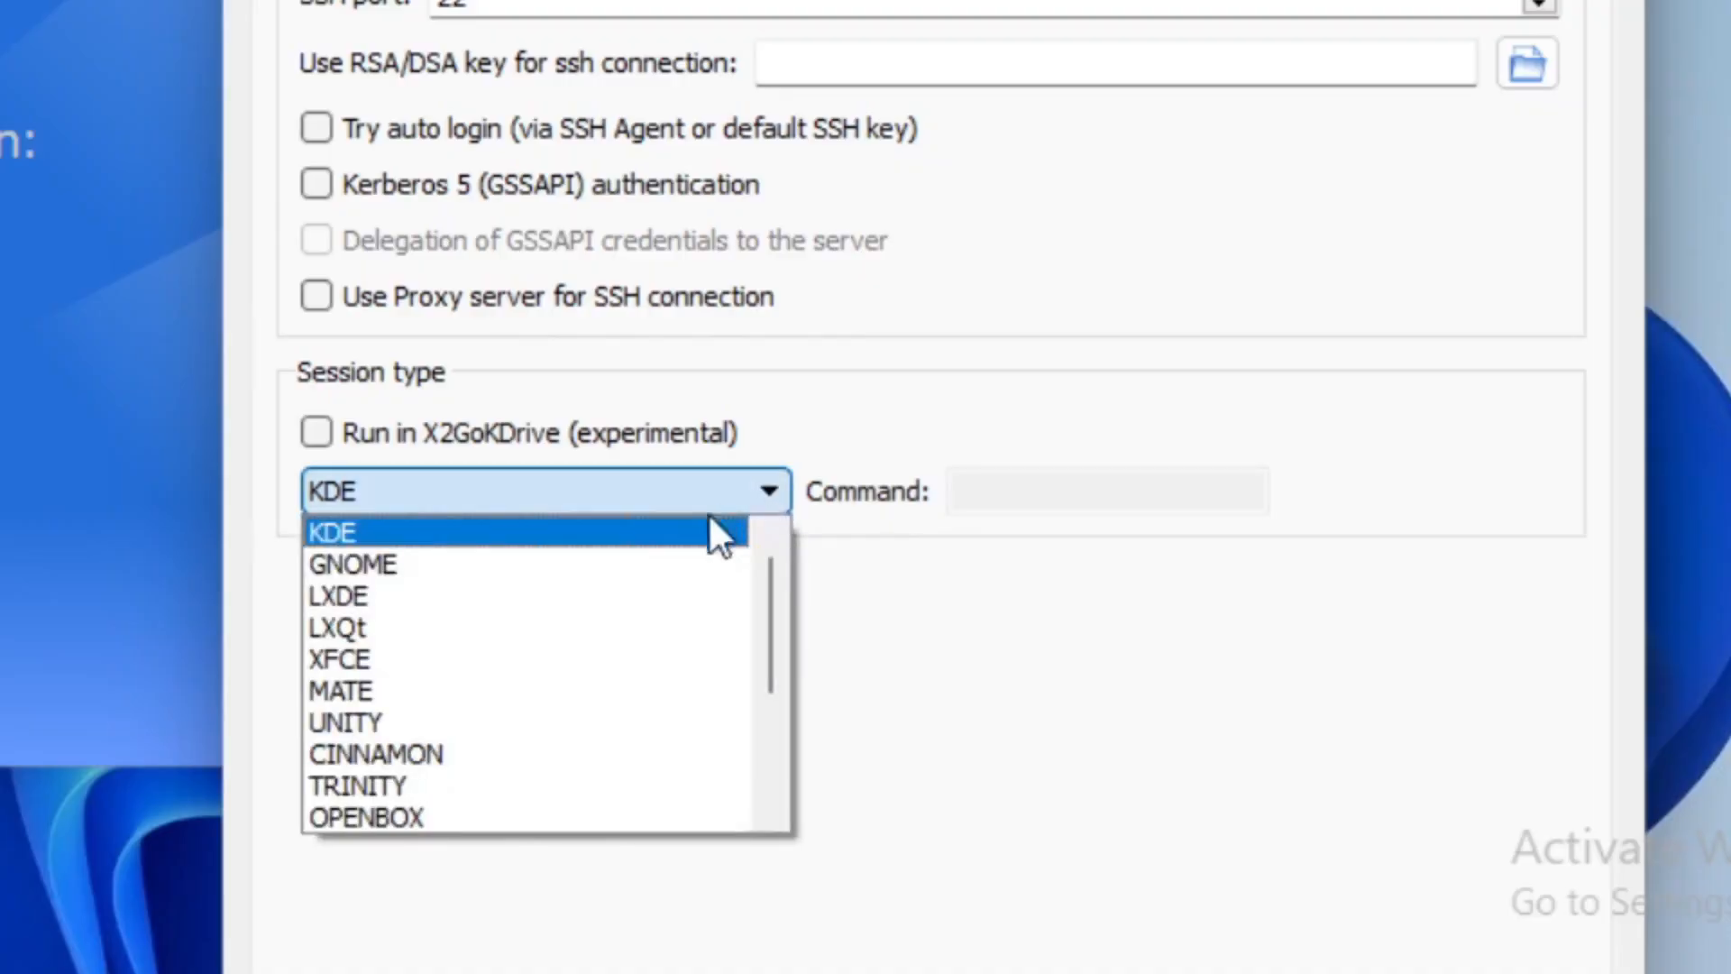
pyautogui.click(451, 668)
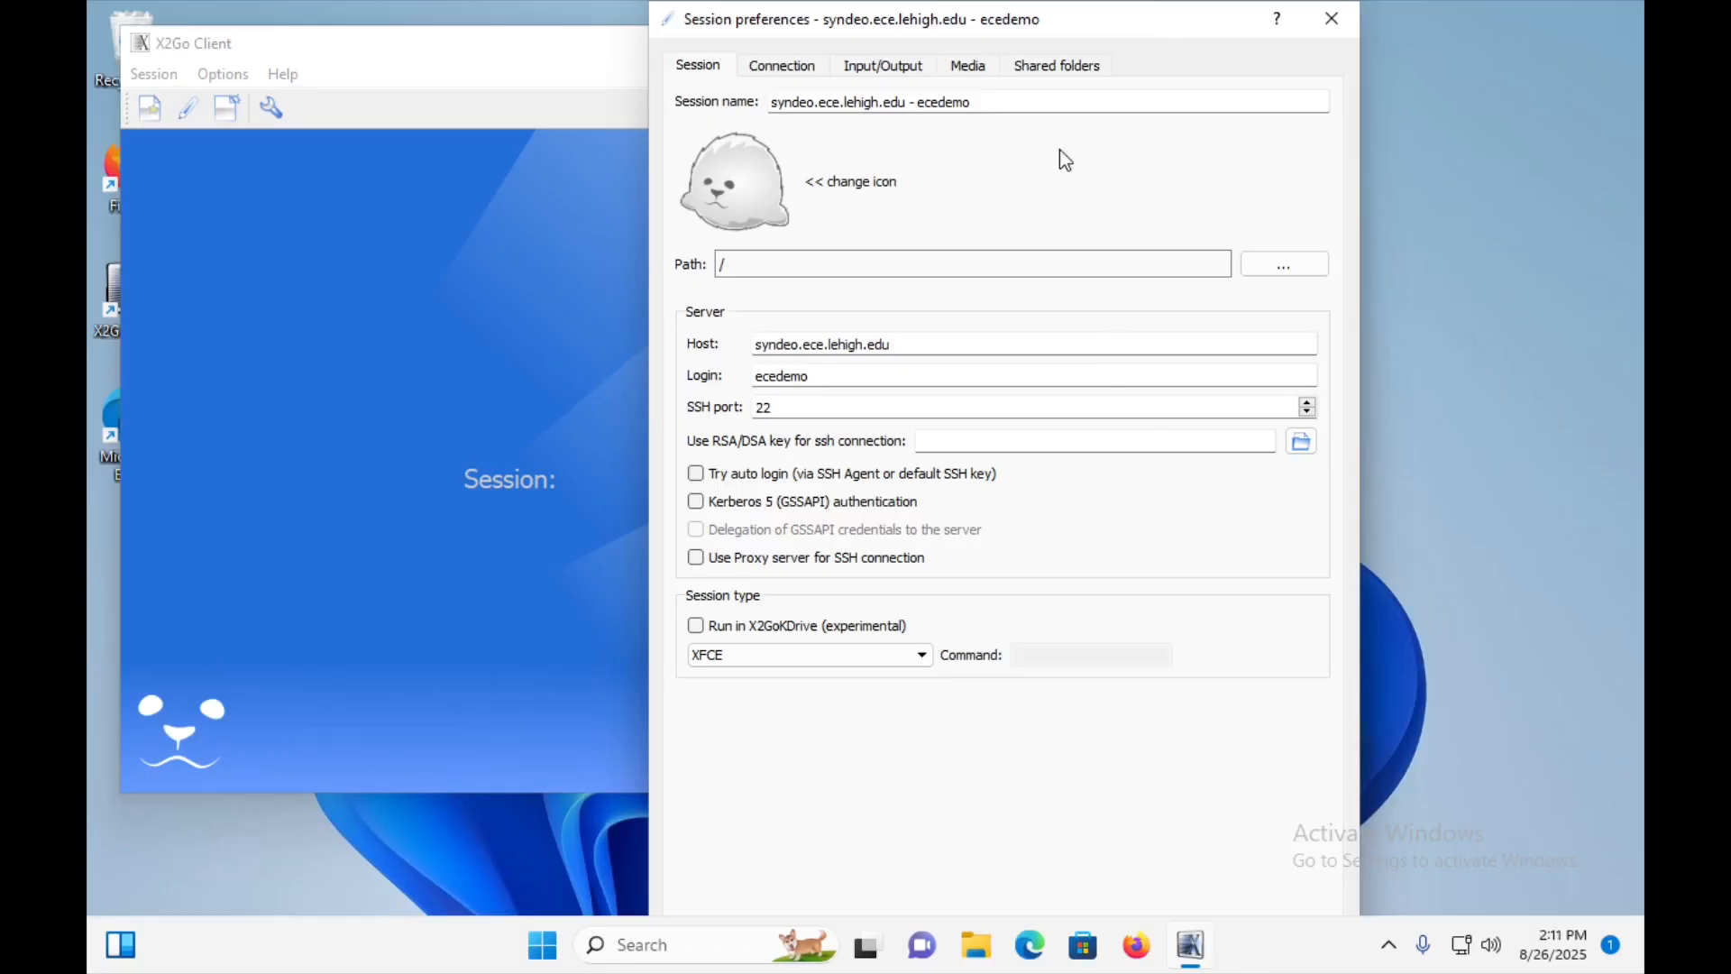
pyautogui.moveTo(1057, 11); pyautogui.dragTo(1071, 136)
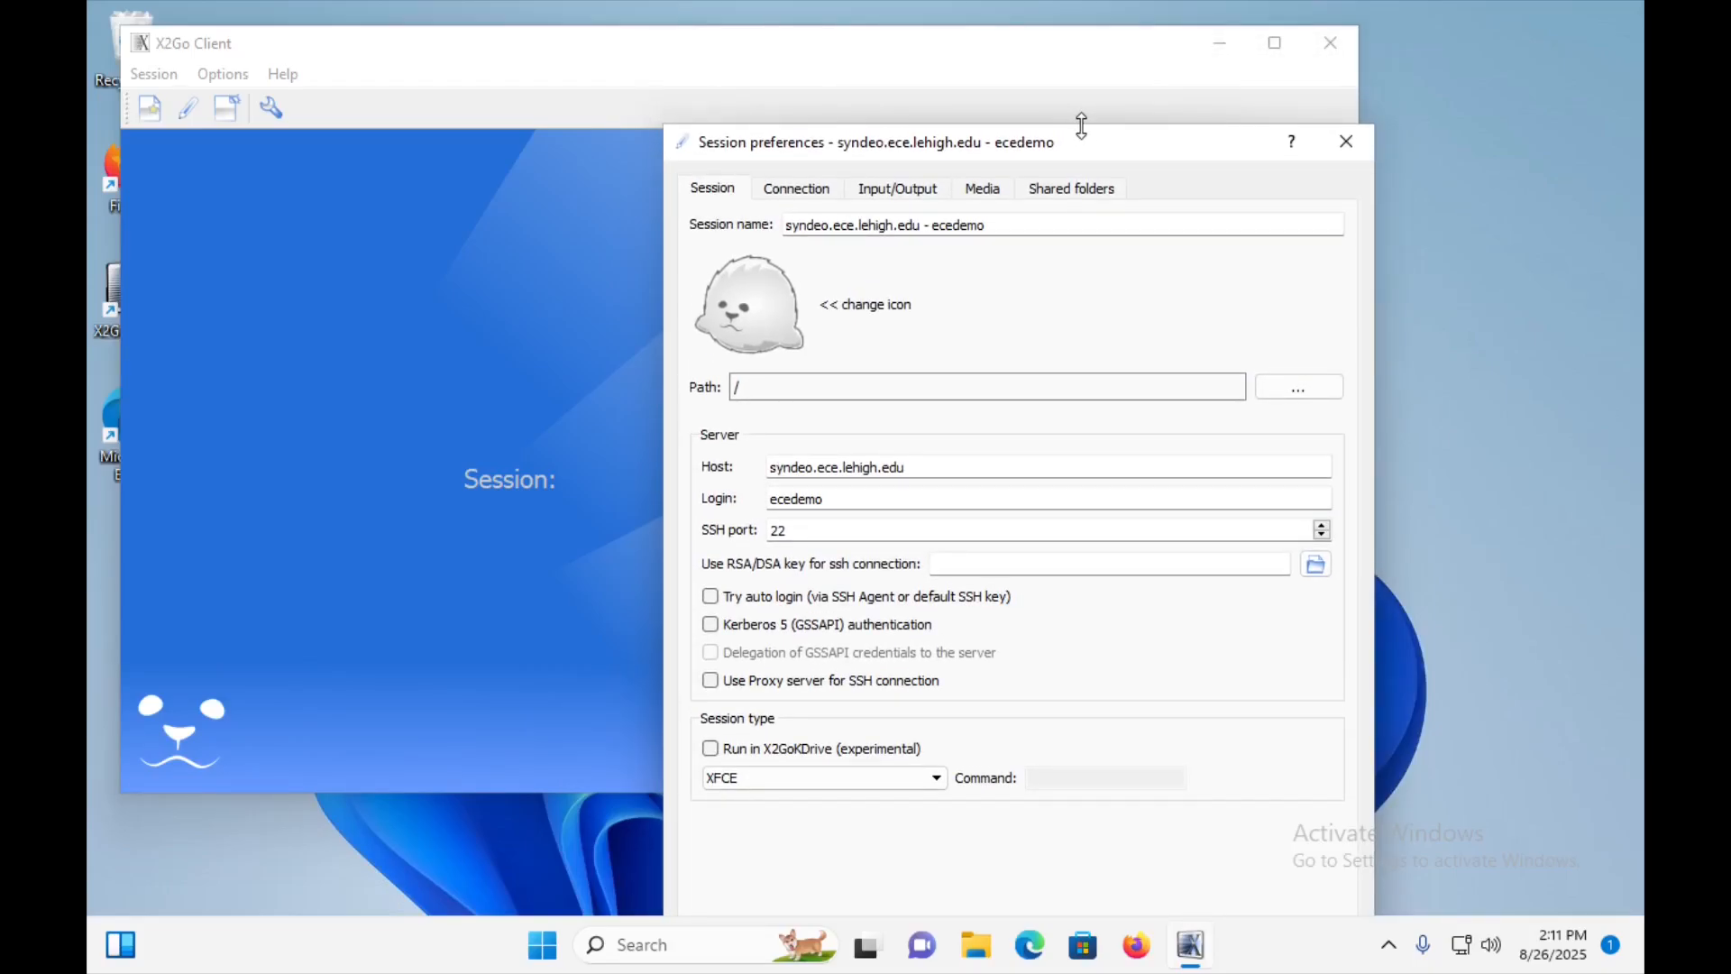
pyautogui.moveTo(1081, 124); pyautogui.dragTo(1045, 72)
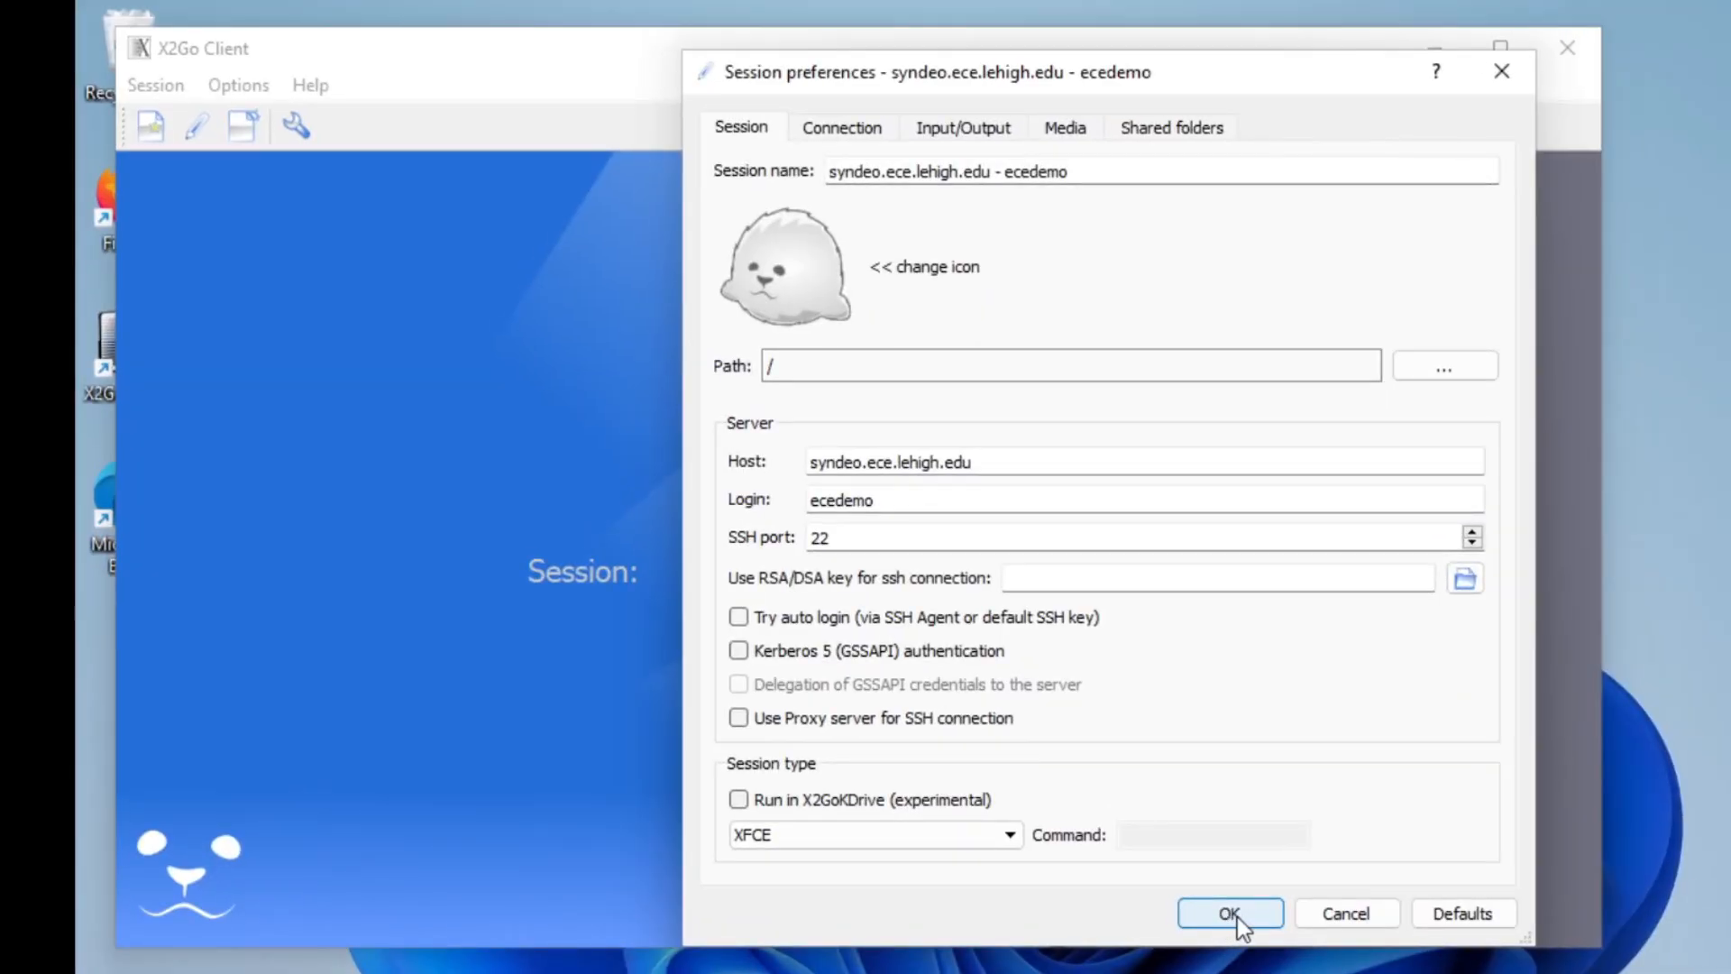
pyautogui.click(1229, 913)
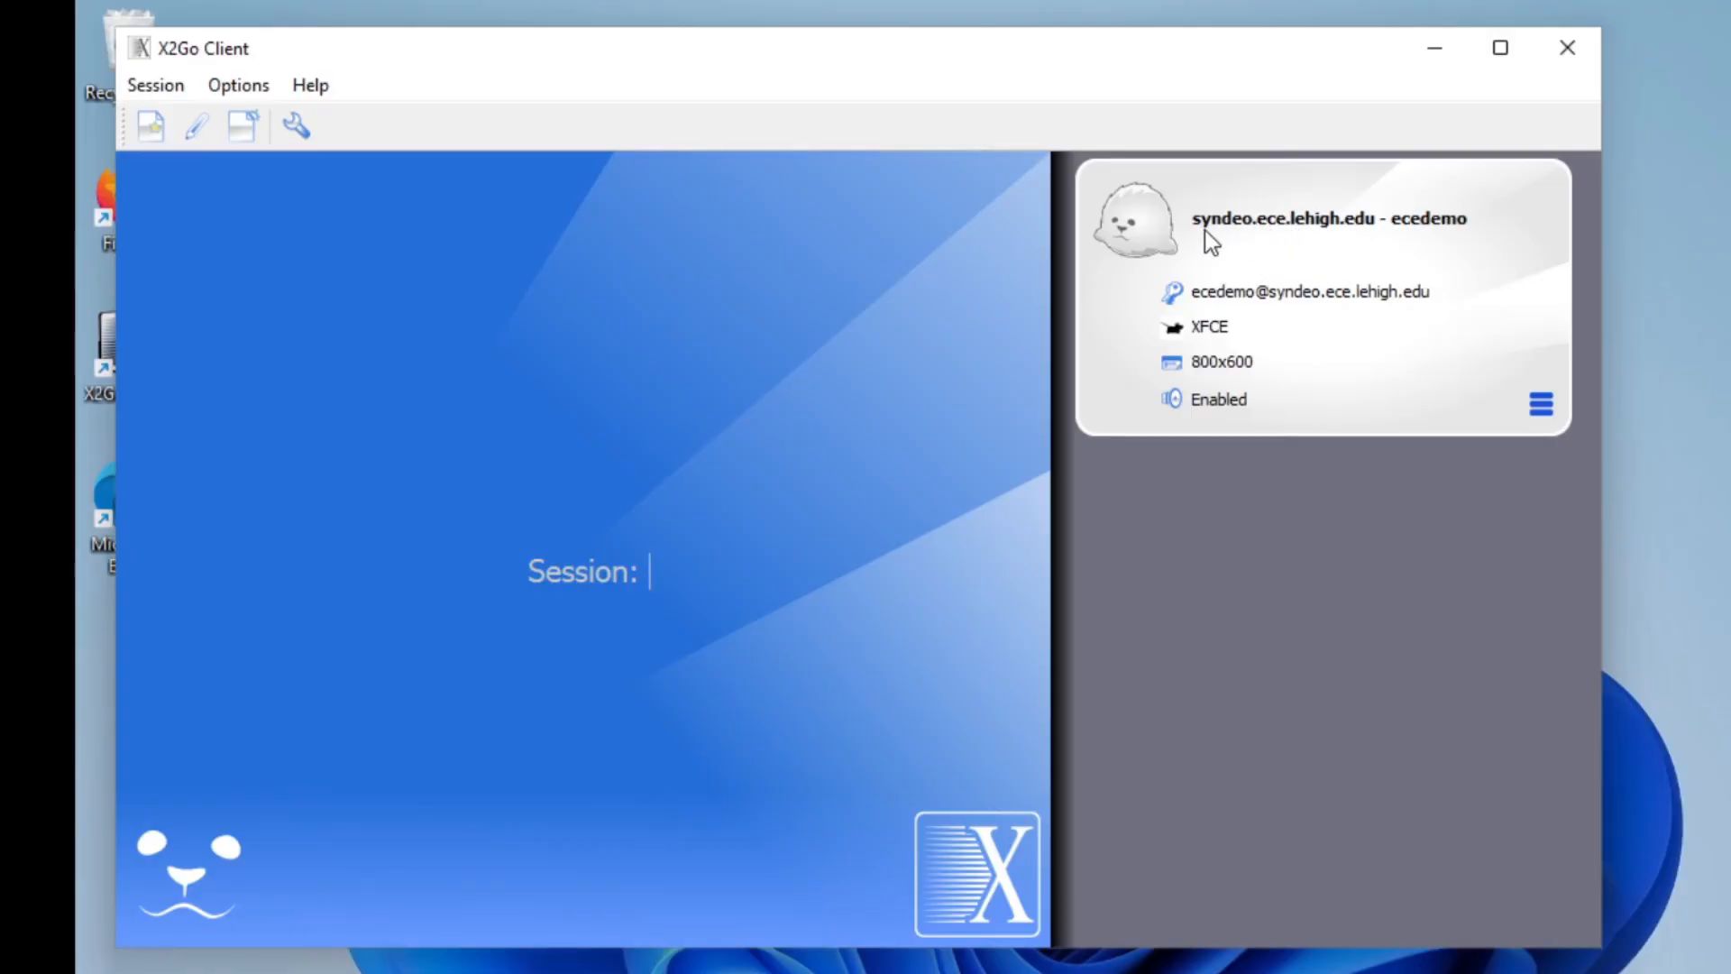
# Open the login for the saved syndeo session and check the hidden system tray icons for the VPN client.
pyautogui.click(1327, 219)
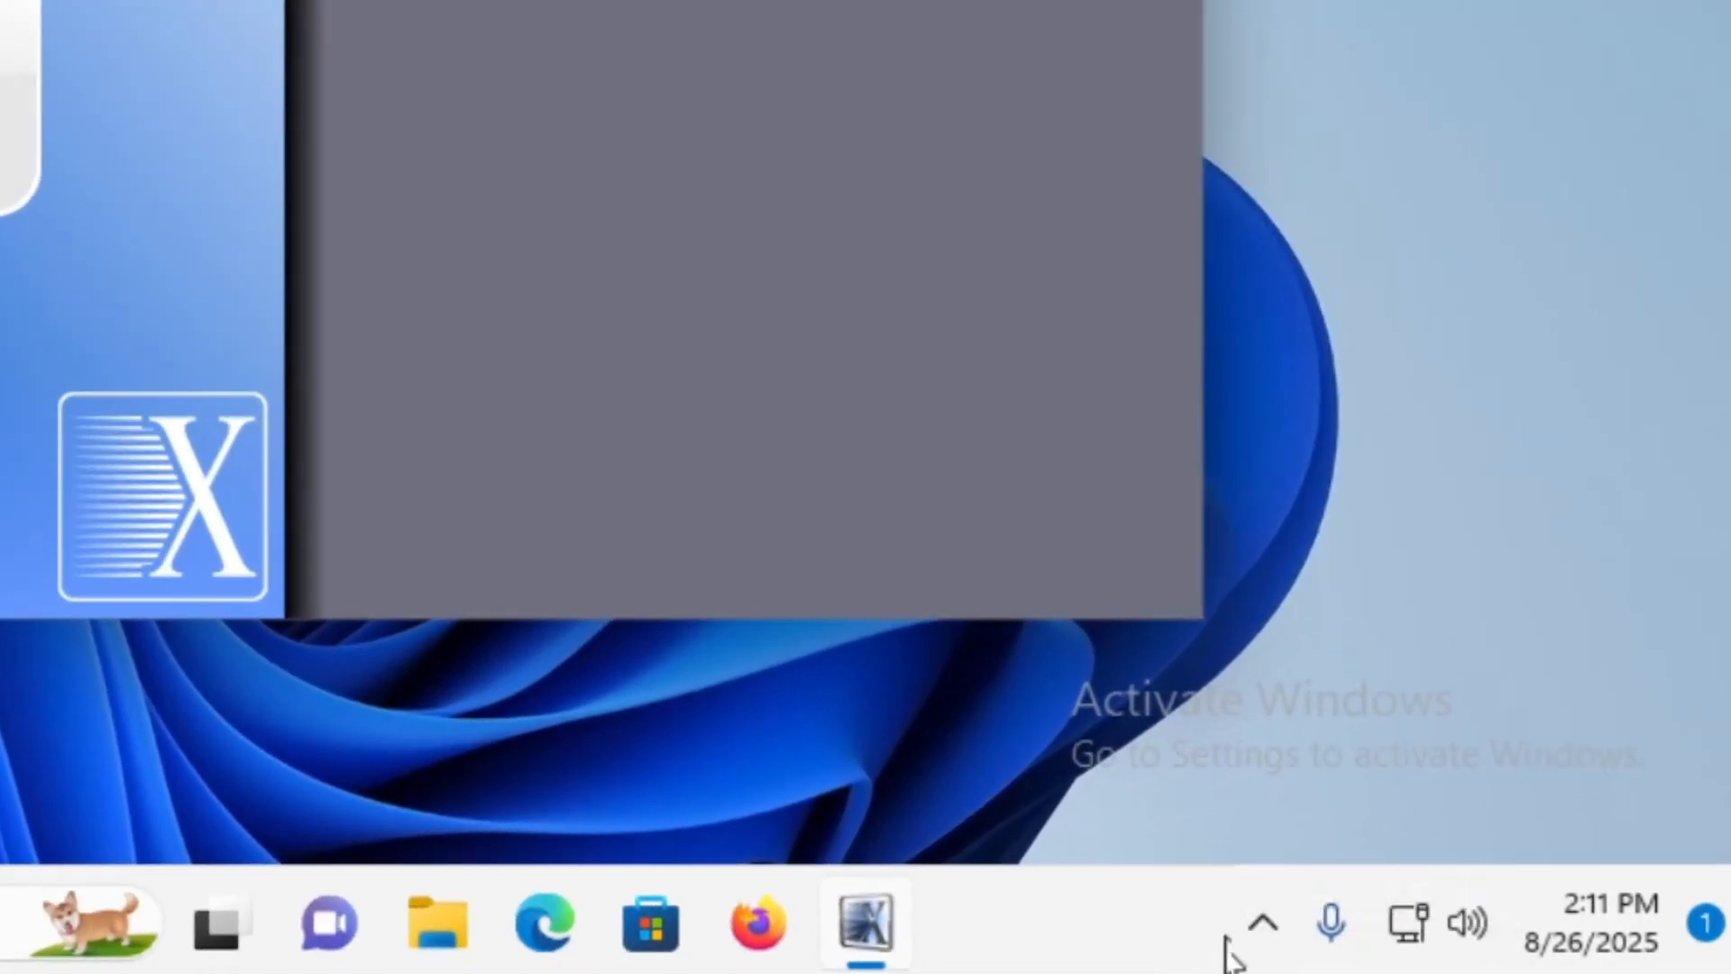
pyautogui.click(1263, 916)
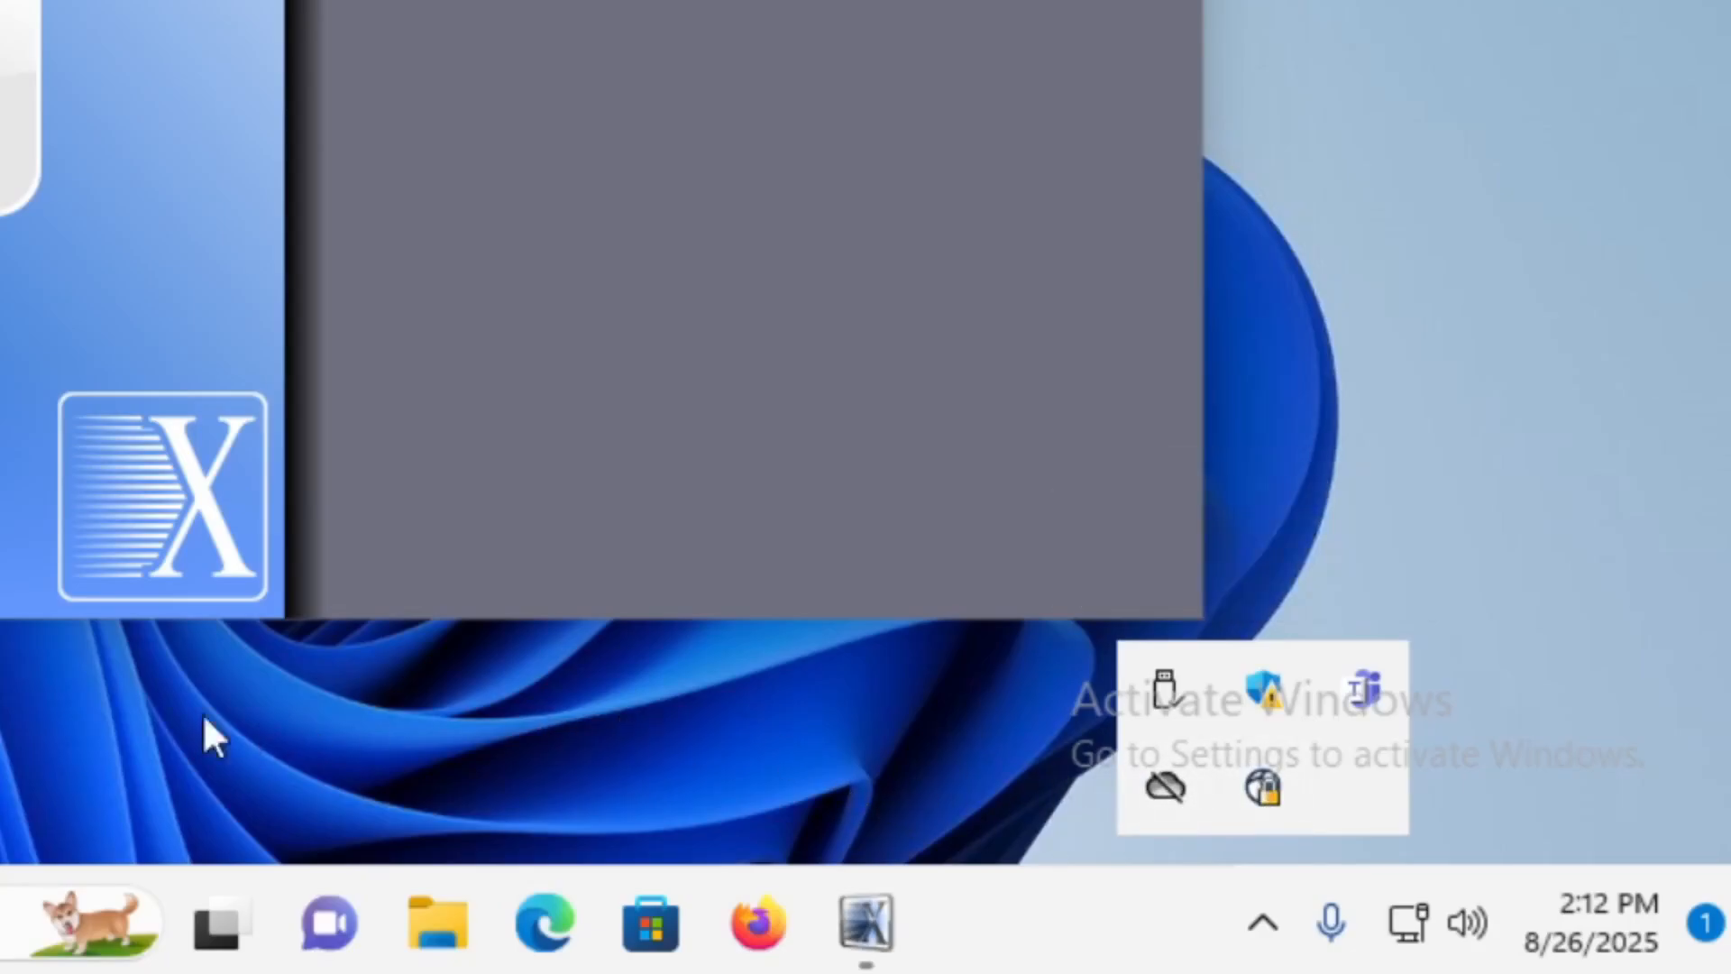
pyautogui.press('Escape')
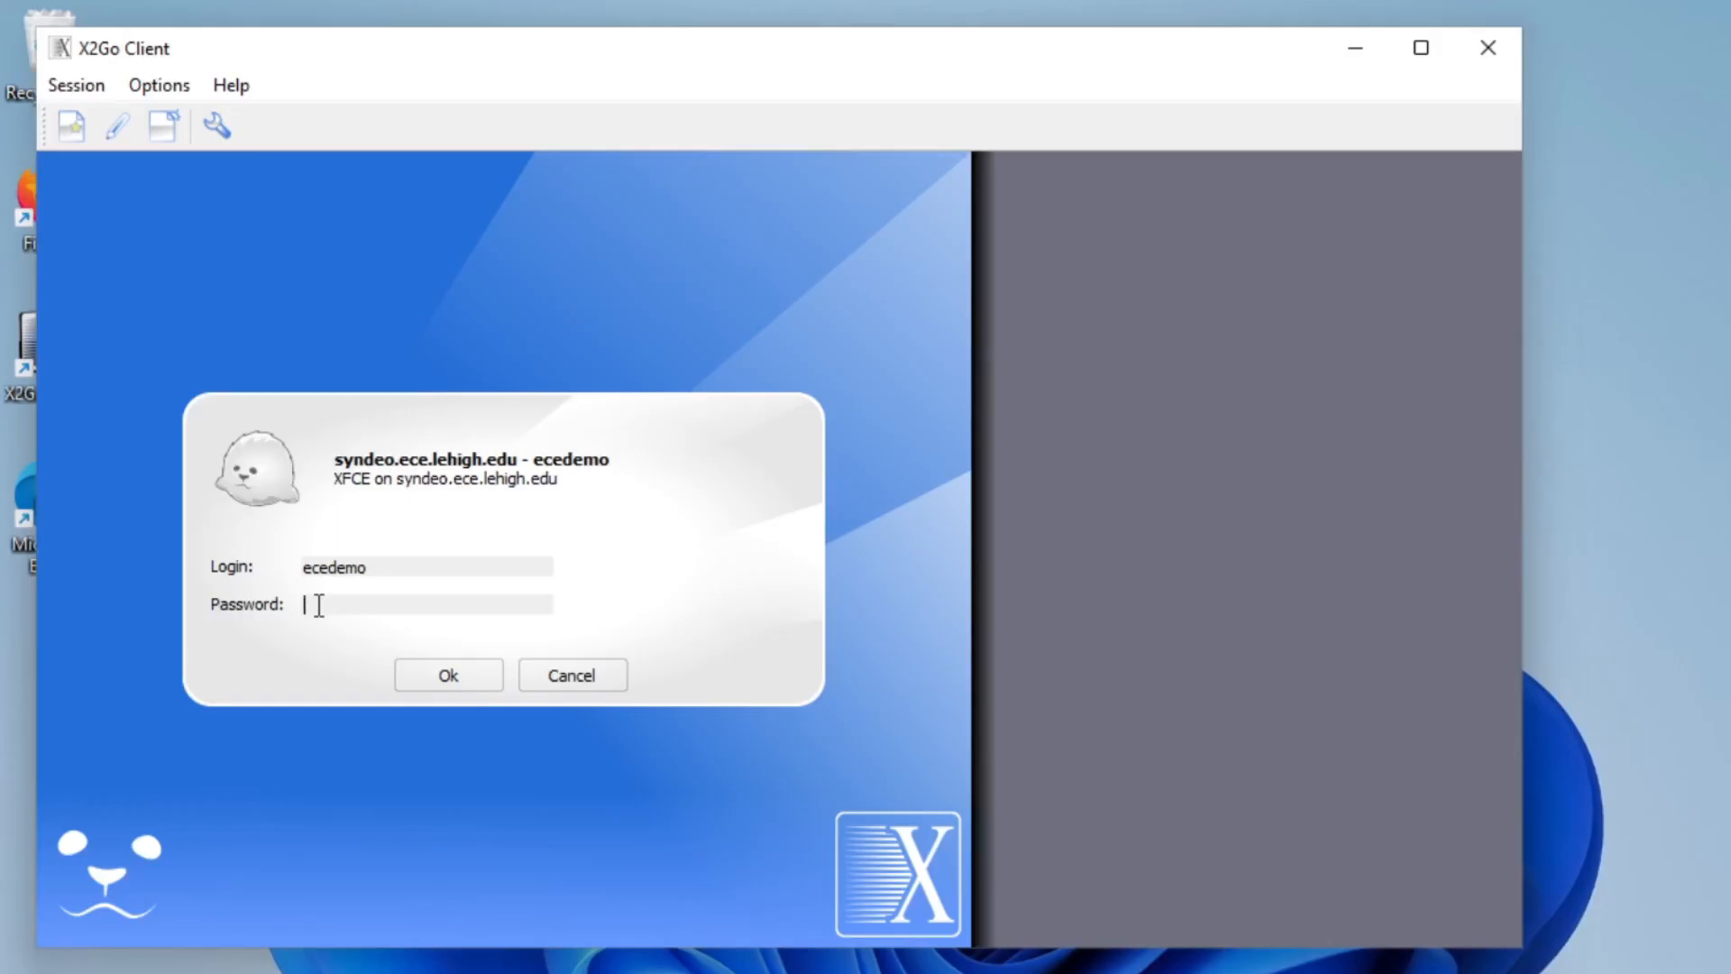
# Enter the account password, log in to the session and trust the server's host key.
pyautogui.write('••••••••••••')
pyautogui.click(453, 671)
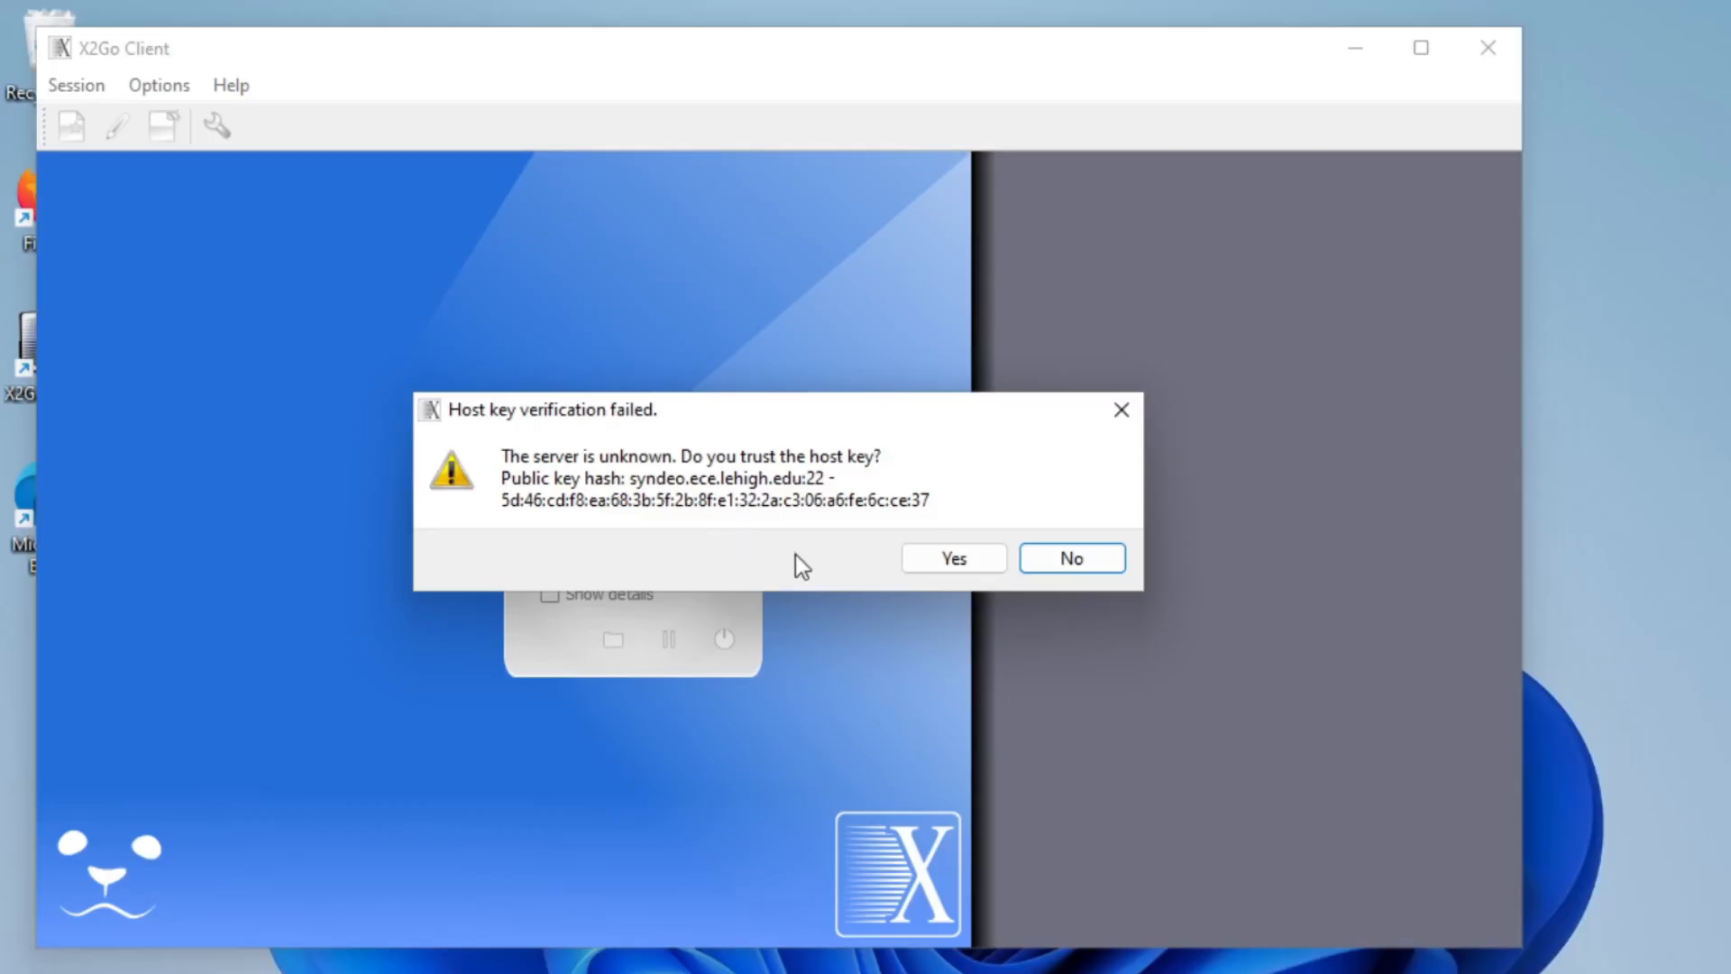
pyautogui.click(946, 562)
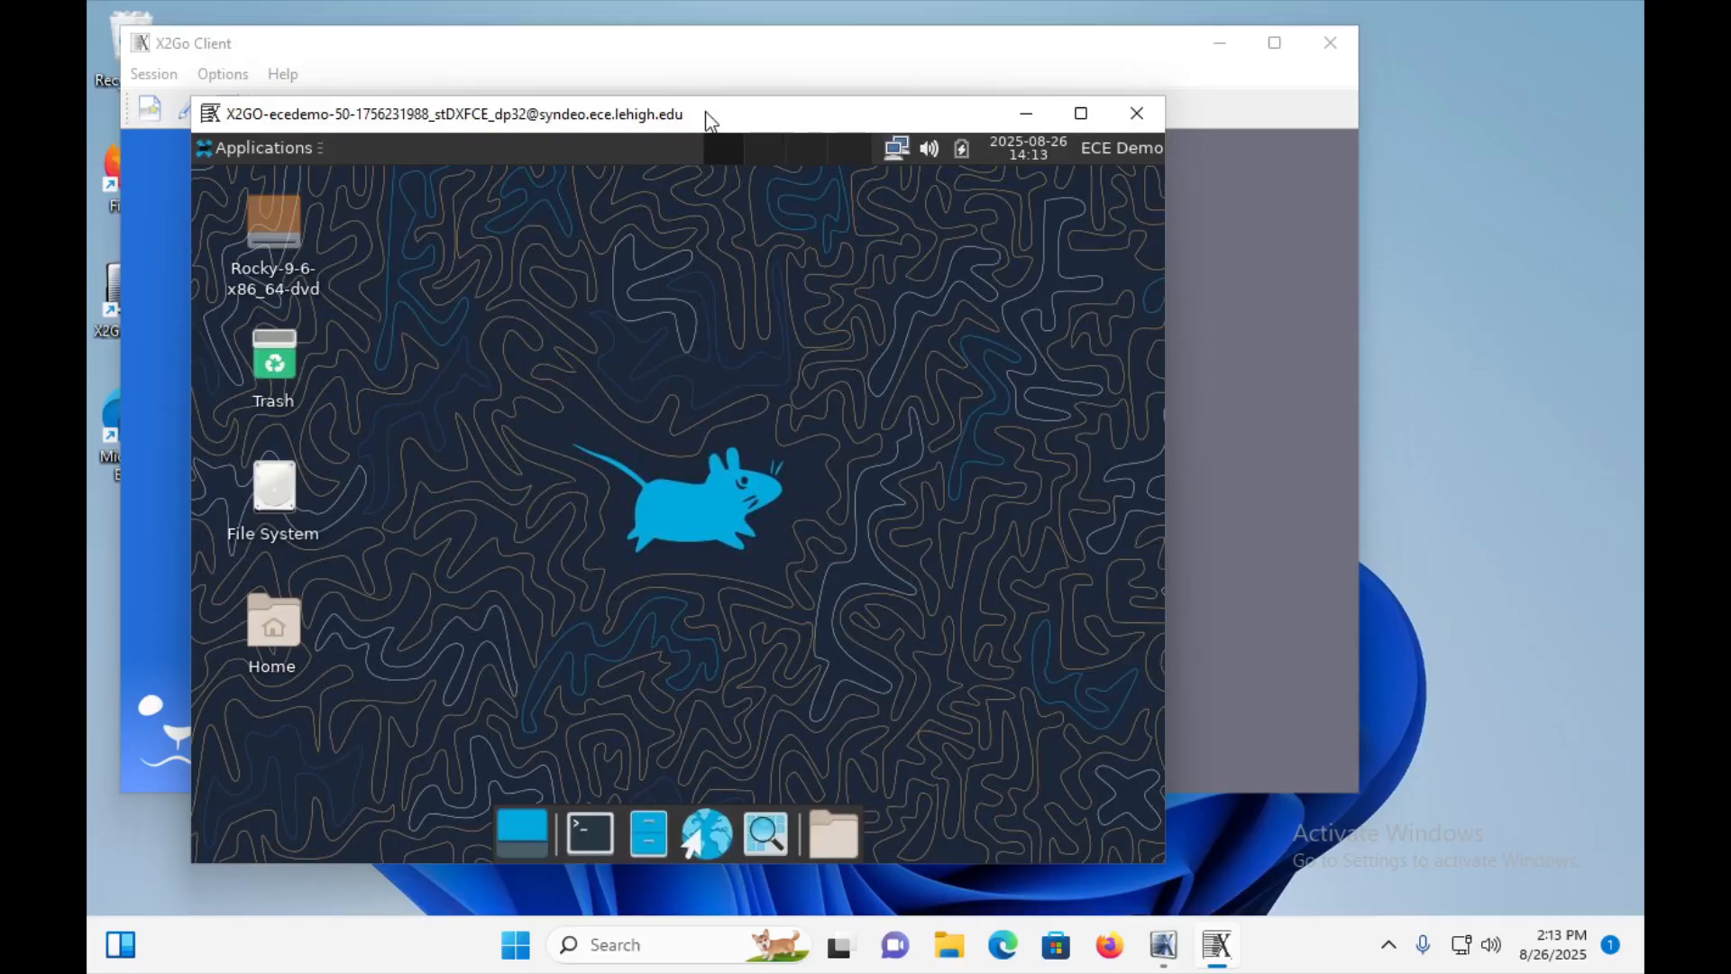
# Move and enlarge the remote desktop window, and open a terminal in it, closing the duplicate terminal.
pyautogui.moveTo(708, 117); pyautogui.dragTo(645, 60)
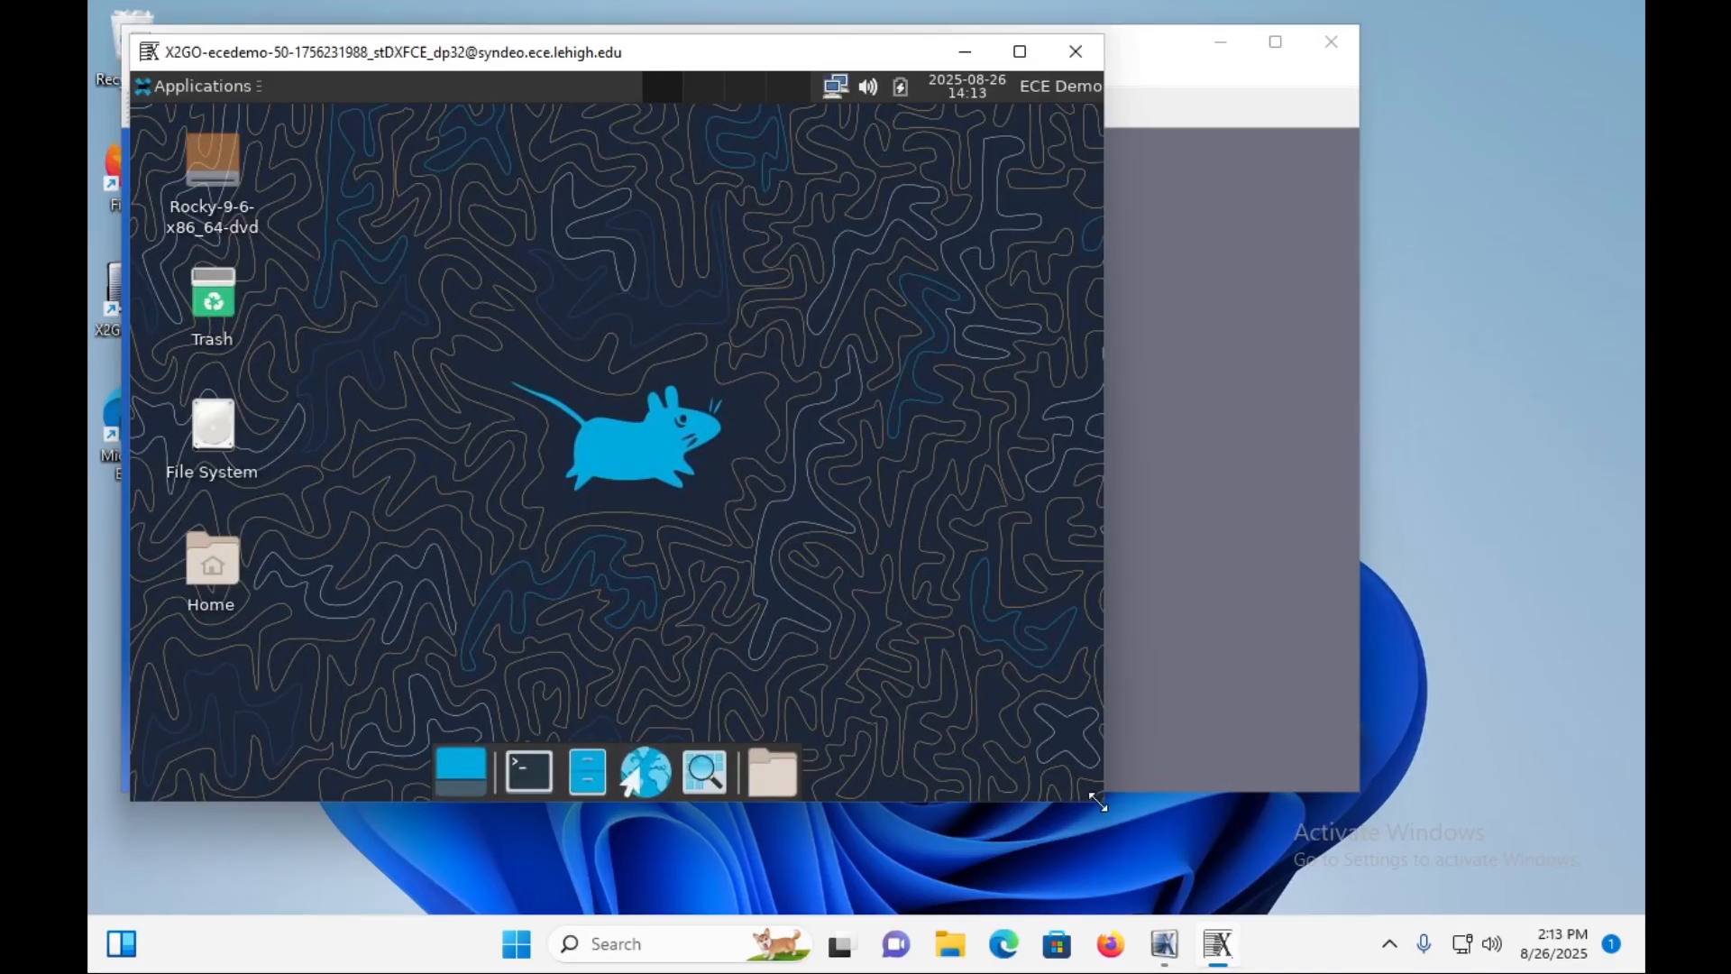
pyautogui.moveTo(1098, 800)
pyautogui.mouseDown()
pyautogui.moveTo(1424, 882)
pyautogui.moveTo(1606, 894)
pyautogui.mouseUp()
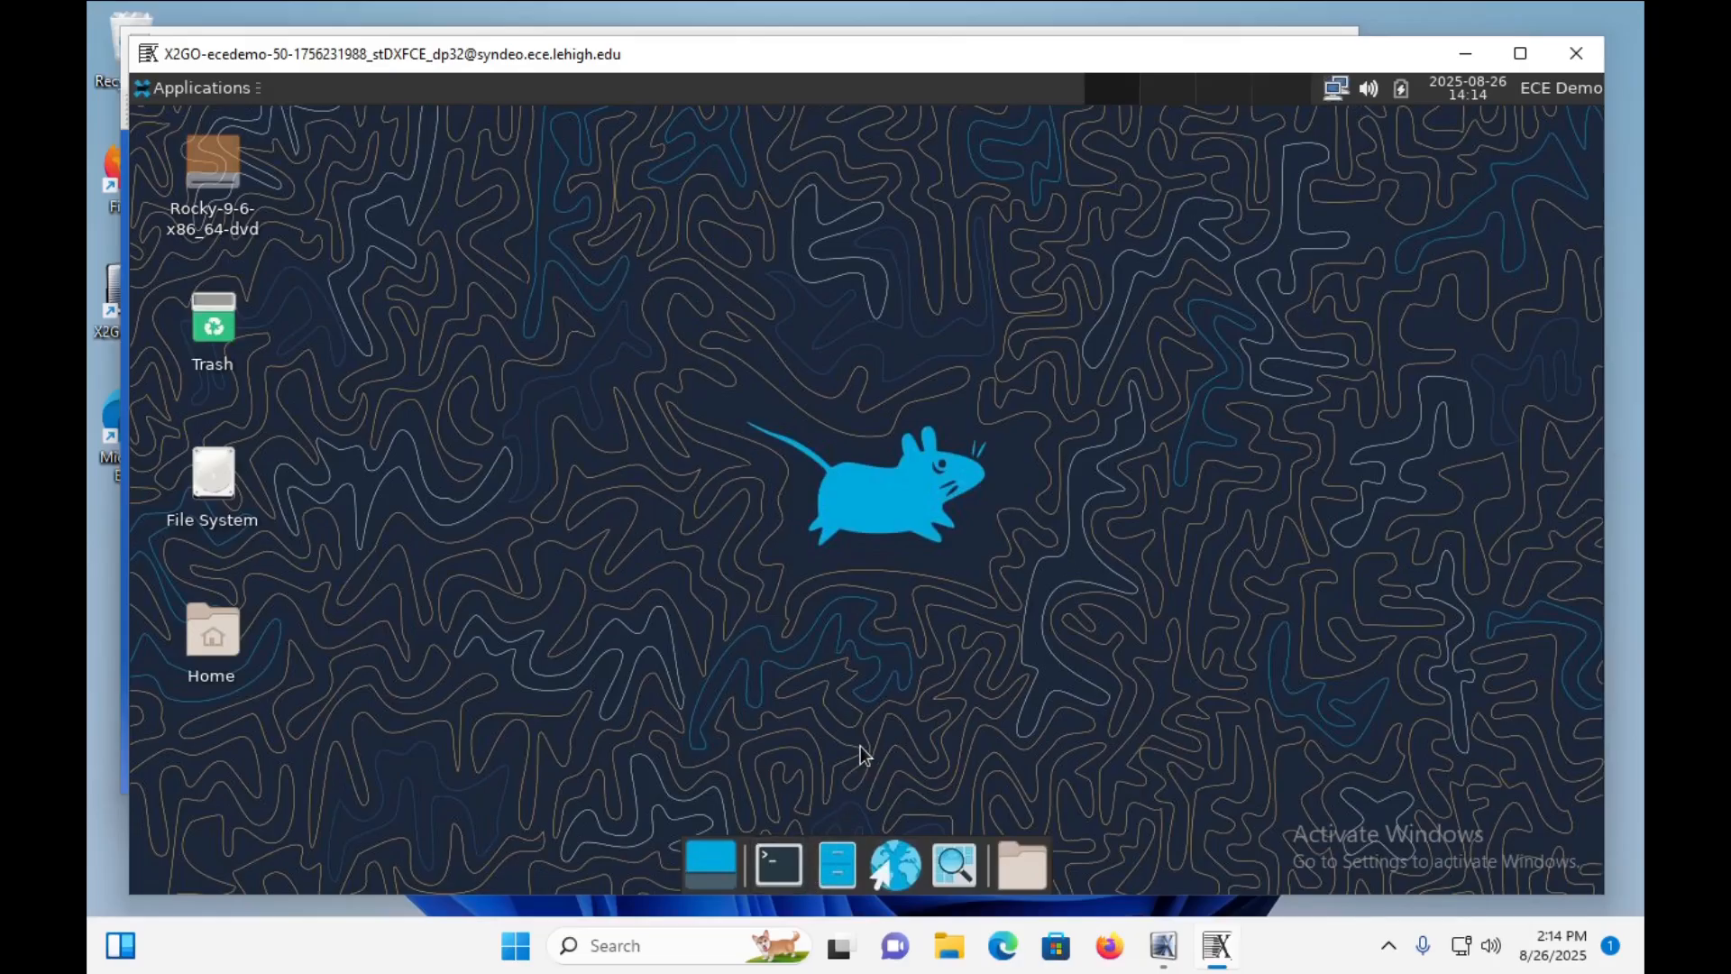
pyautogui.doubleClick(784, 871)
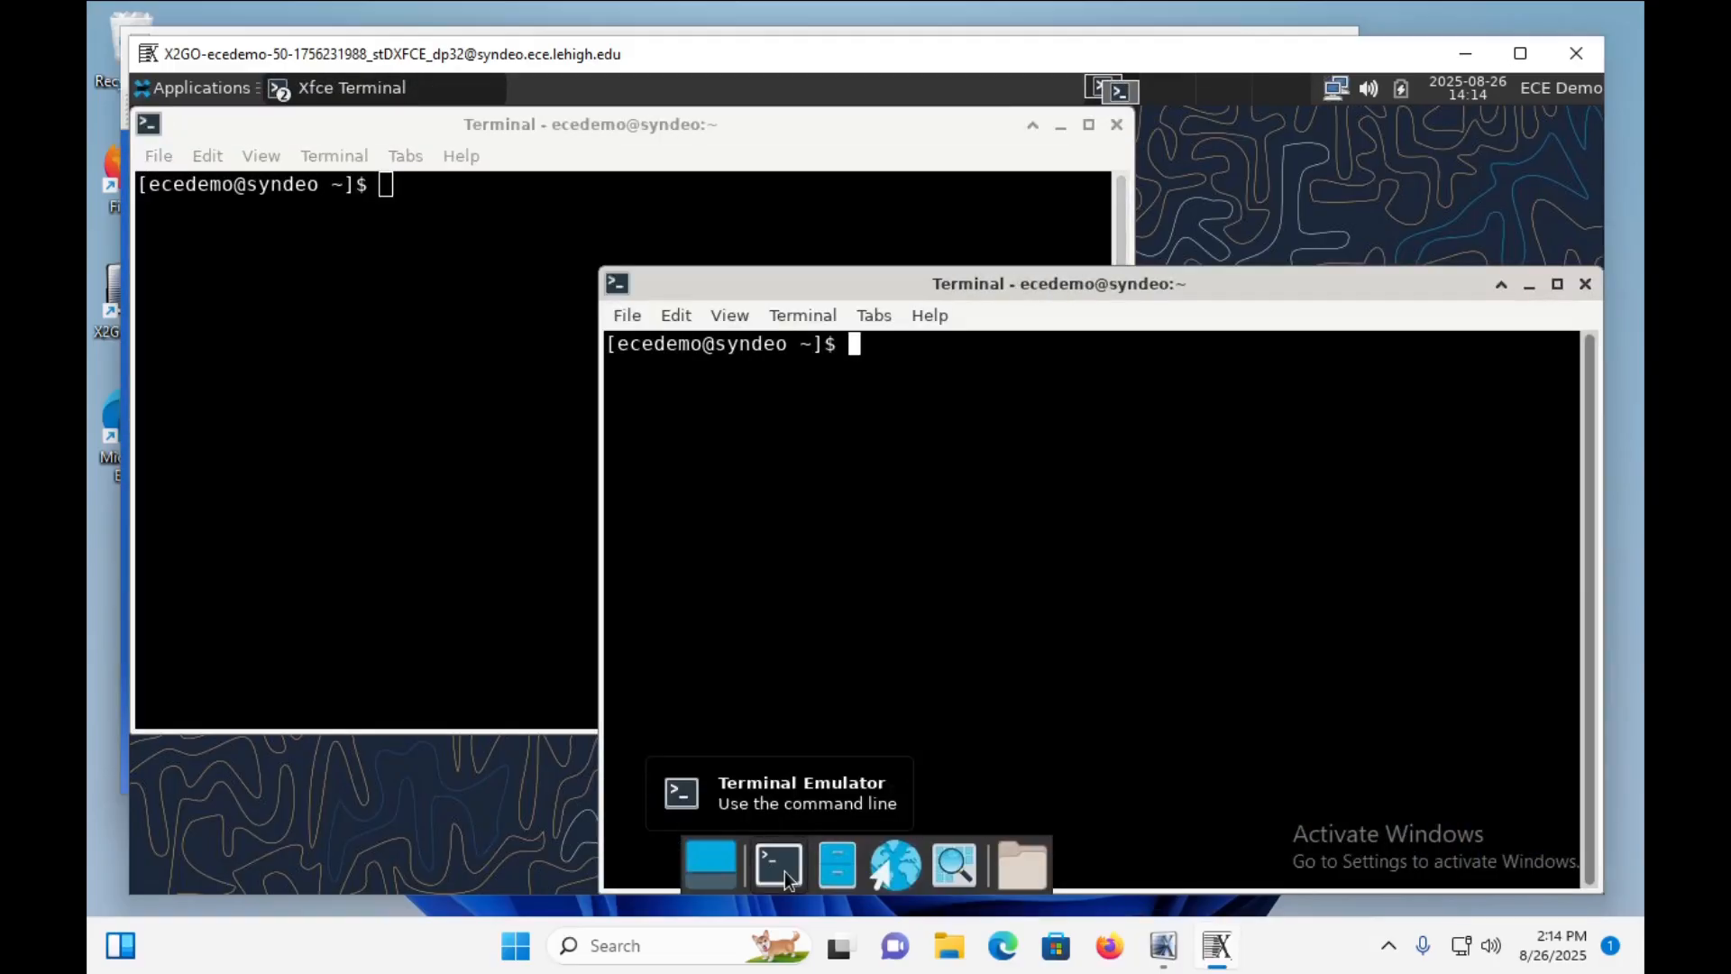
pyautogui.click(1585, 284)
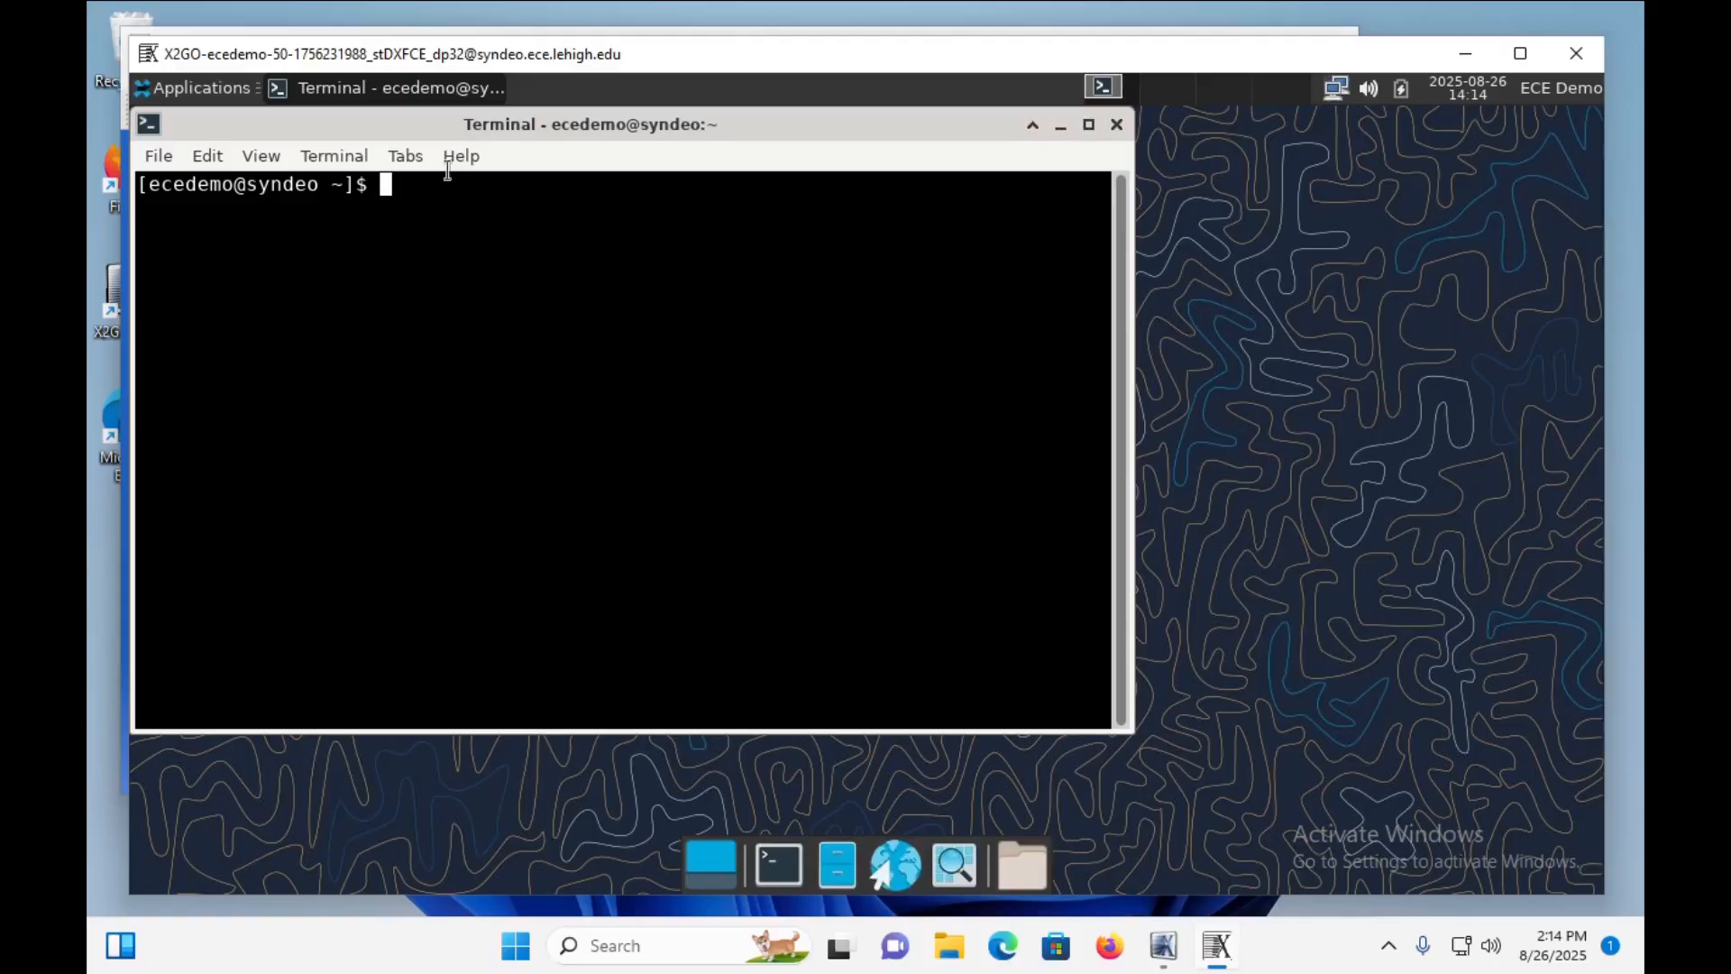
# Move the terminal window slightly away from the desktop's corner and launch gedit as a background process.
pyautogui.moveTo(401, 129); pyautogui.dragTo(441, 164)
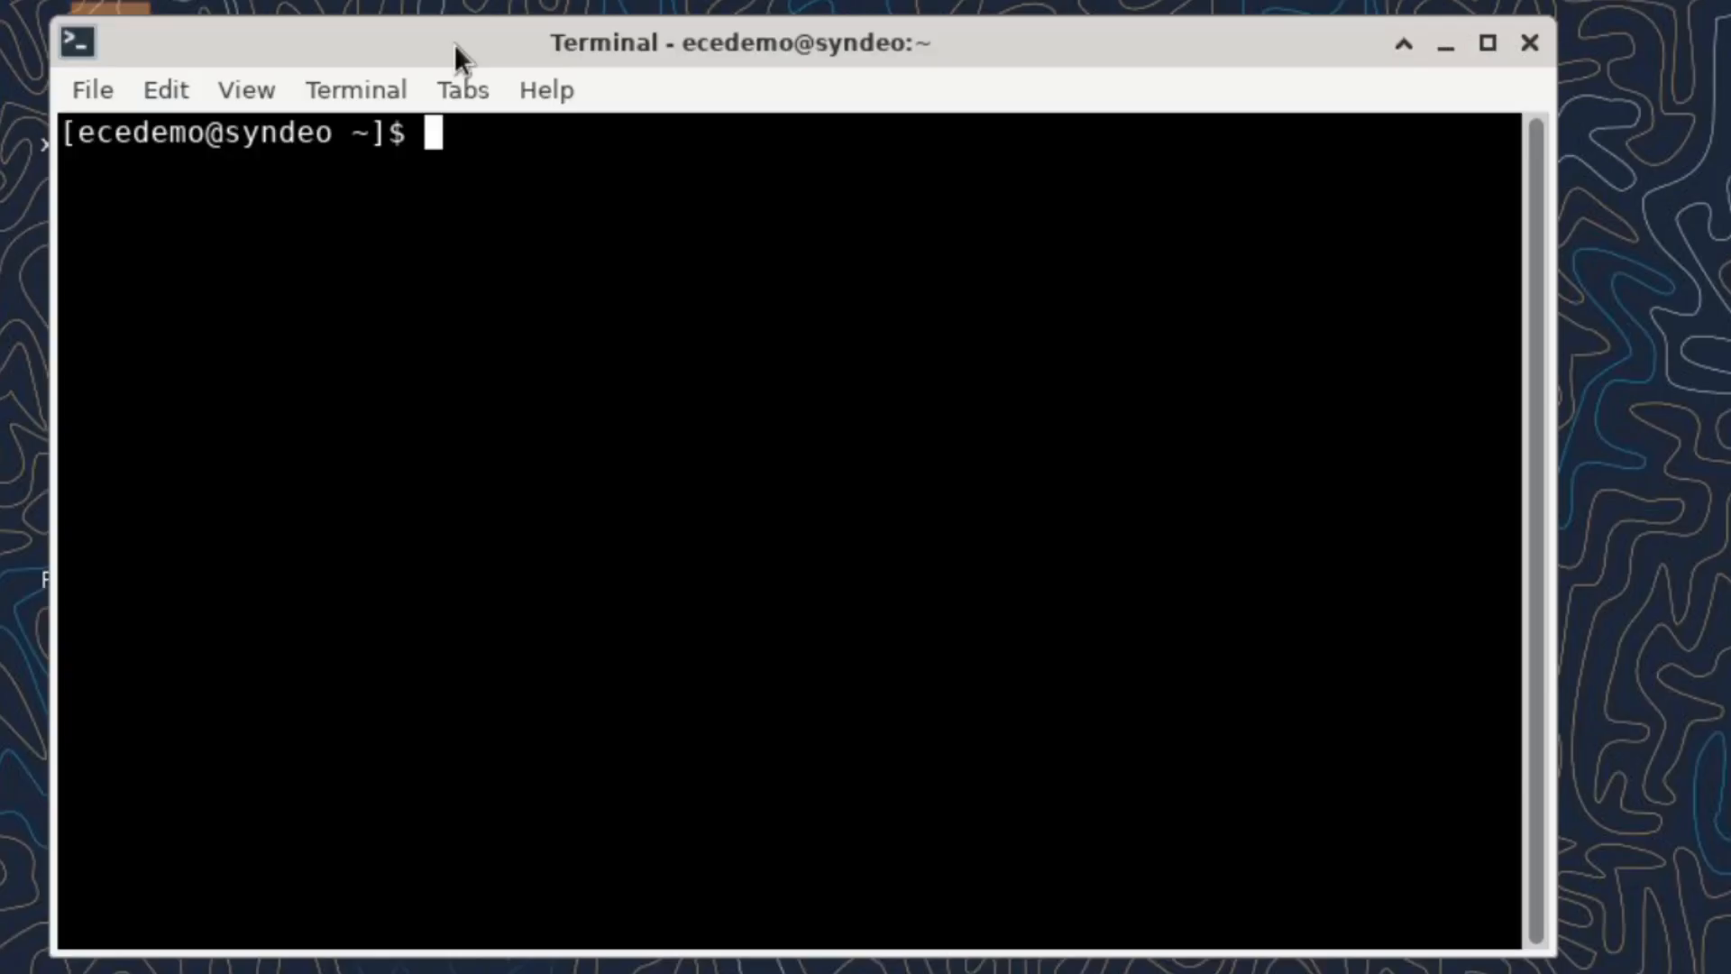
pyautogui.write('gedit')
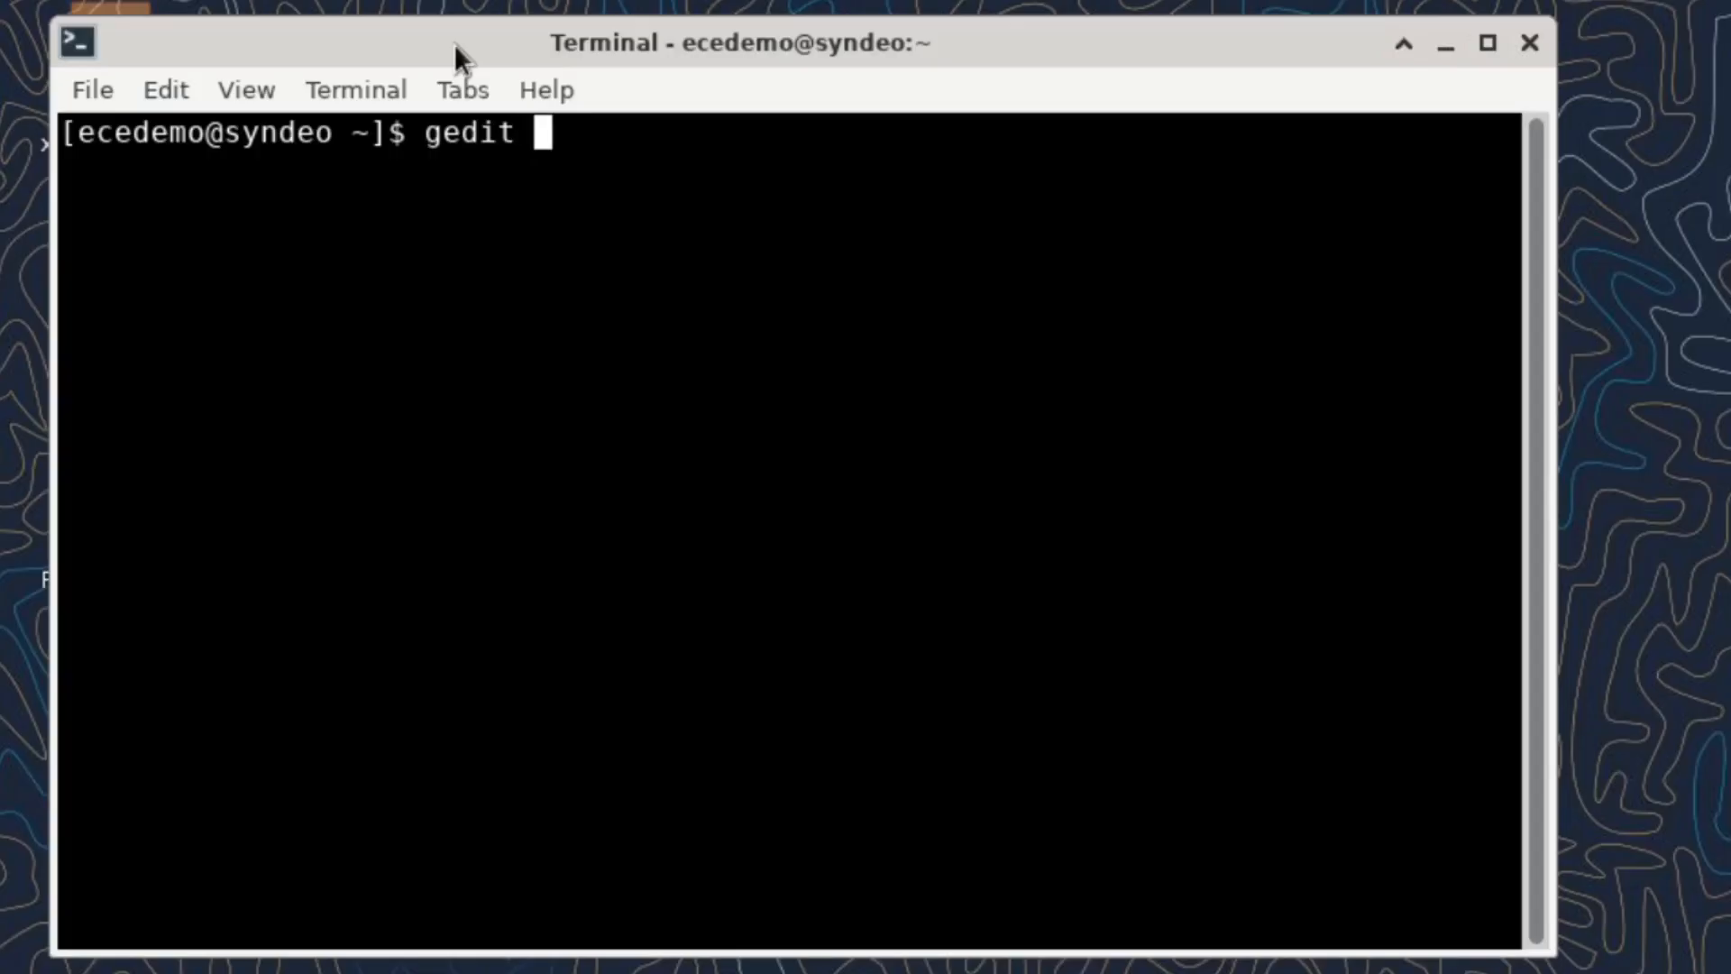
pyautogui.write(' &')
pyautogui.press('Return')
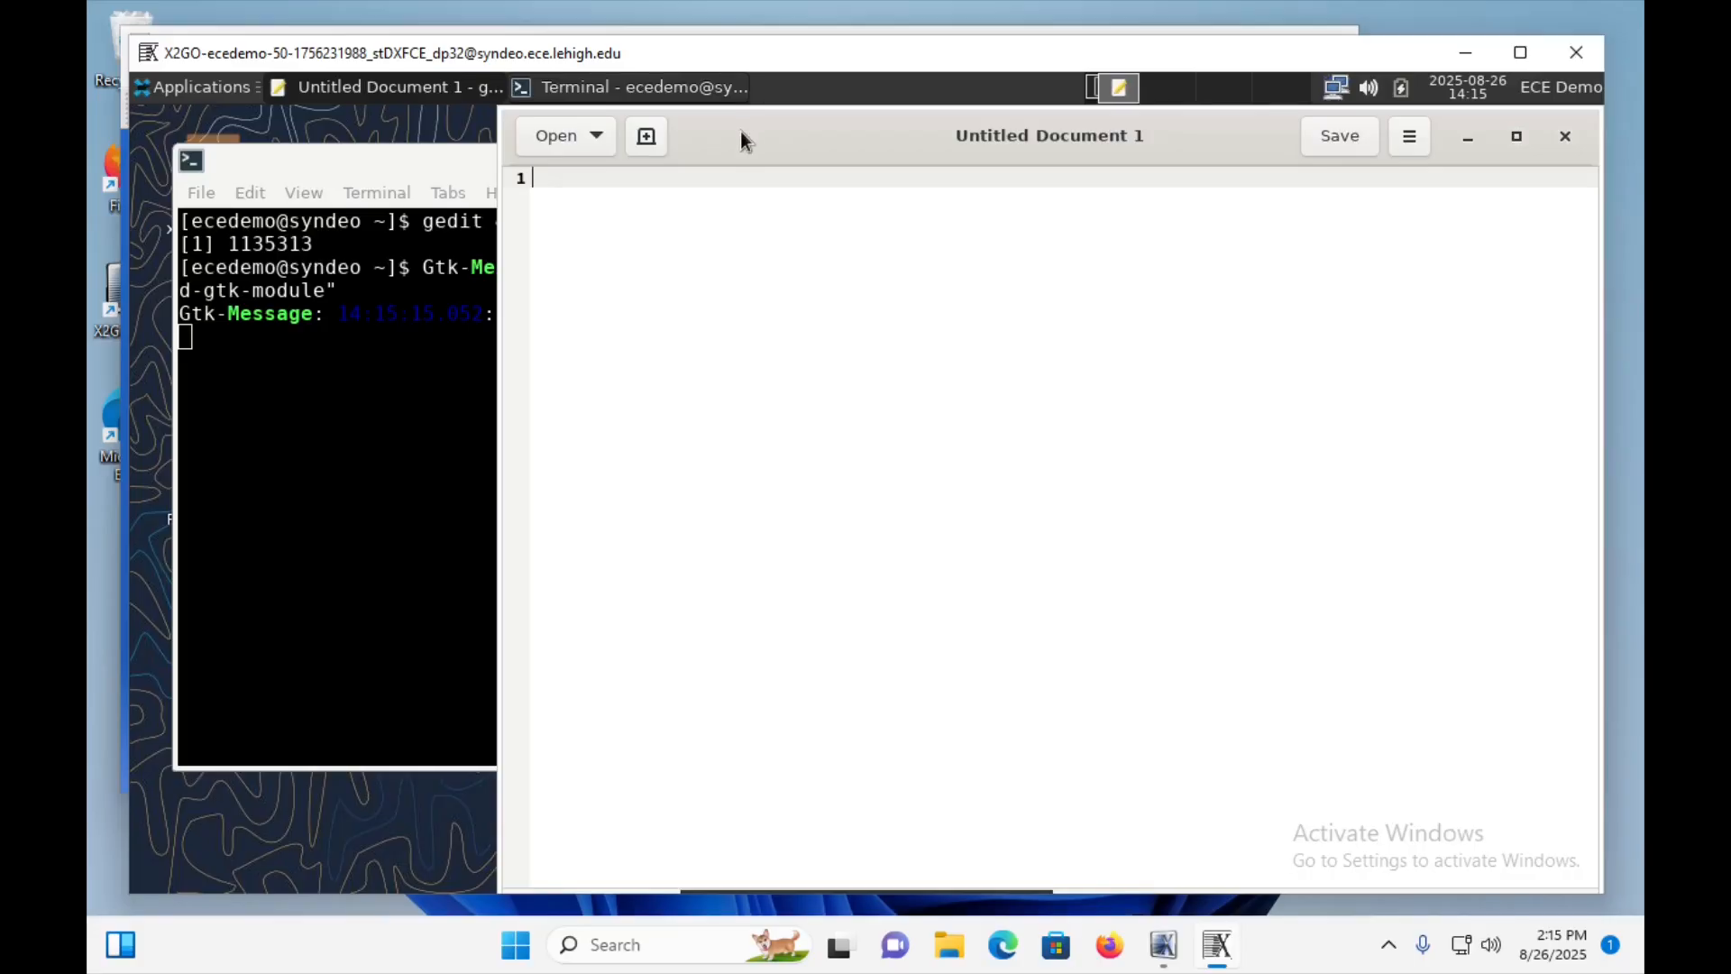
# Return to the terminal, get a fresh prompt and launch gnome-system-monitor as a background process.
pyautogui.click(201, 494)
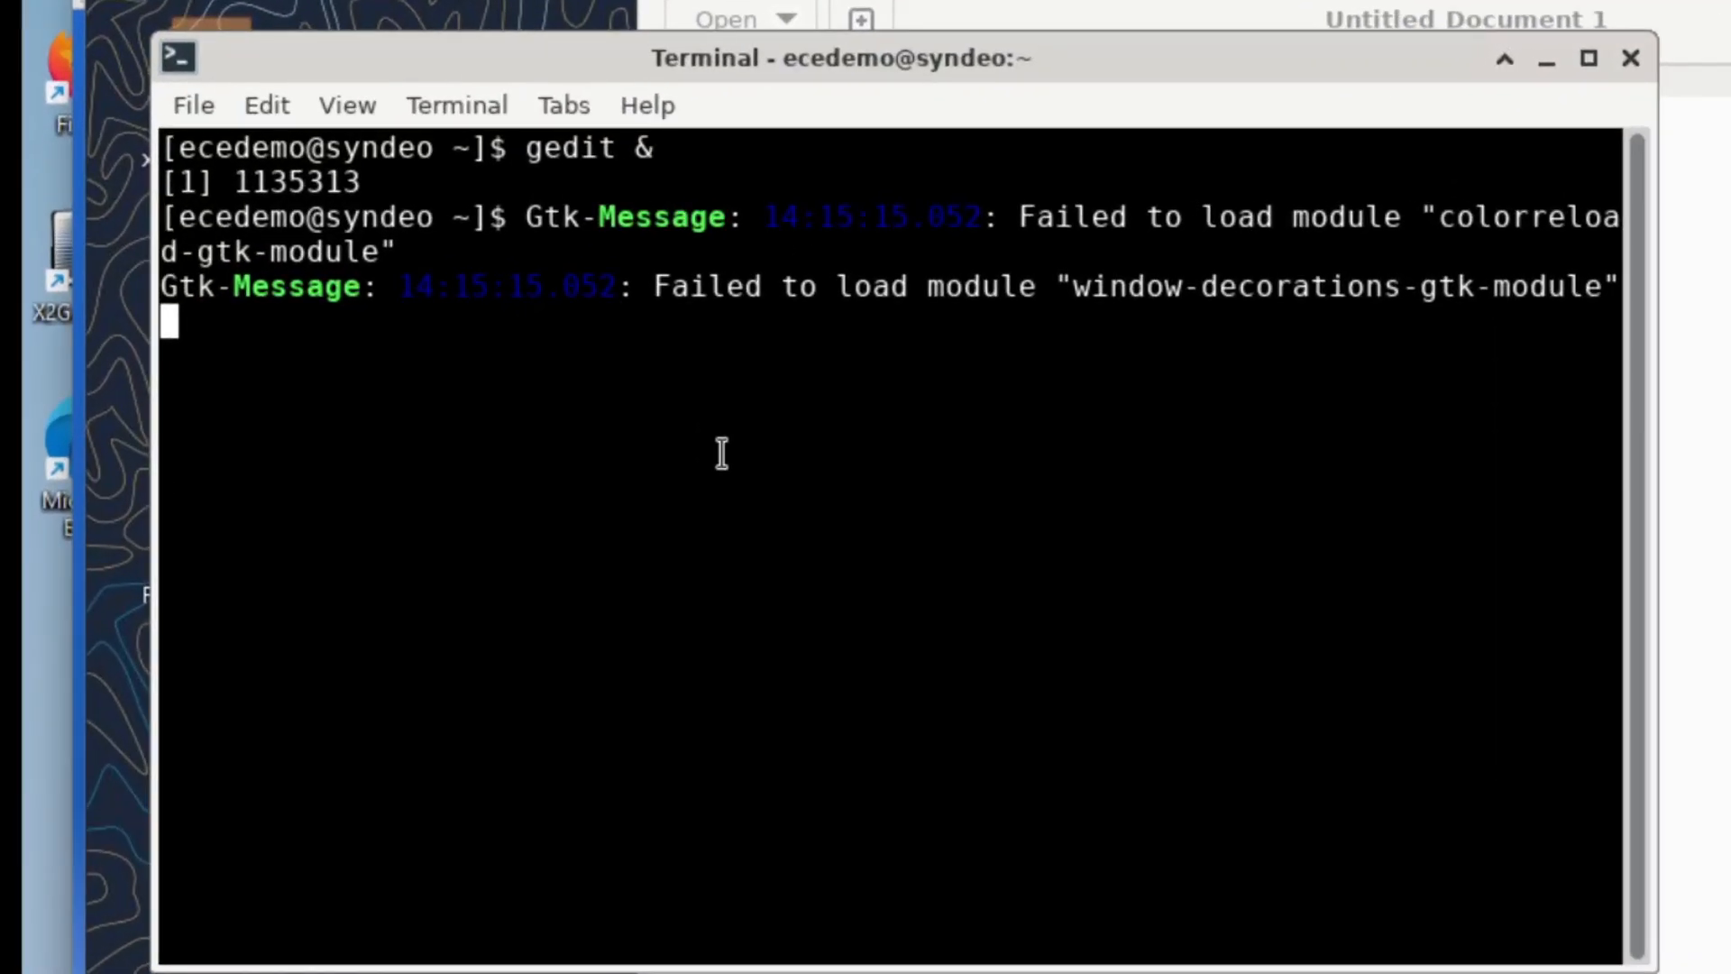
pyautogui.press('Return')
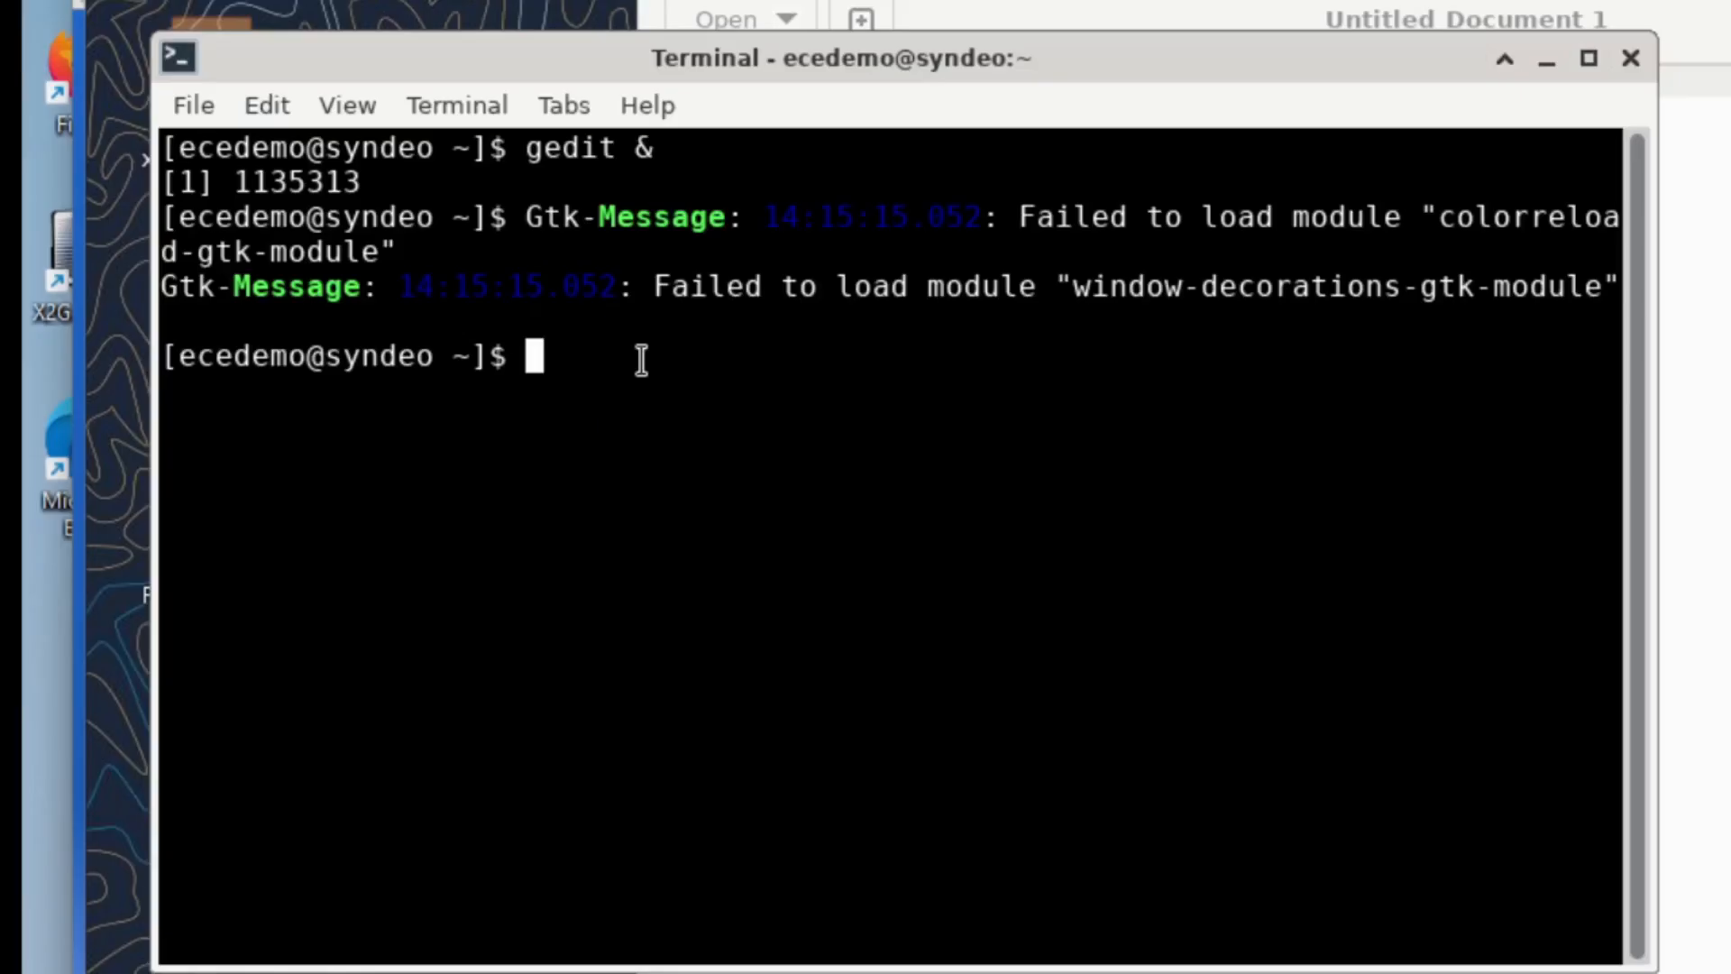
pyautogui.write('gnome')
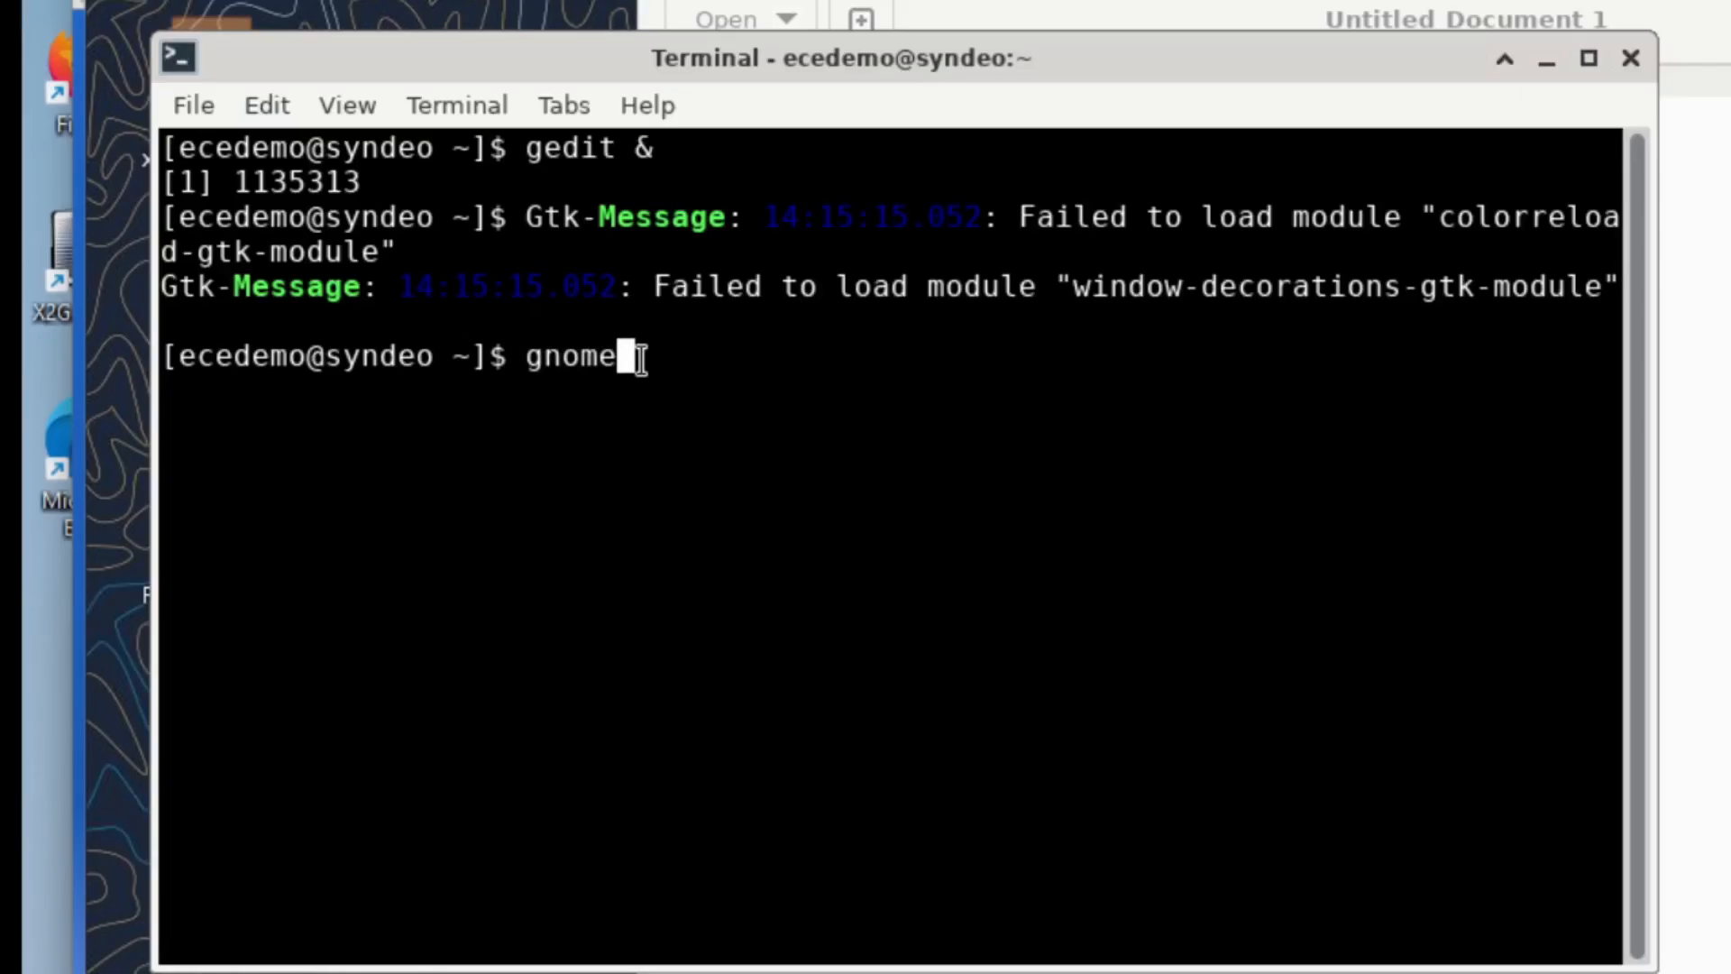
pyautogui.write('-system')
pyautogui.press('Tab')
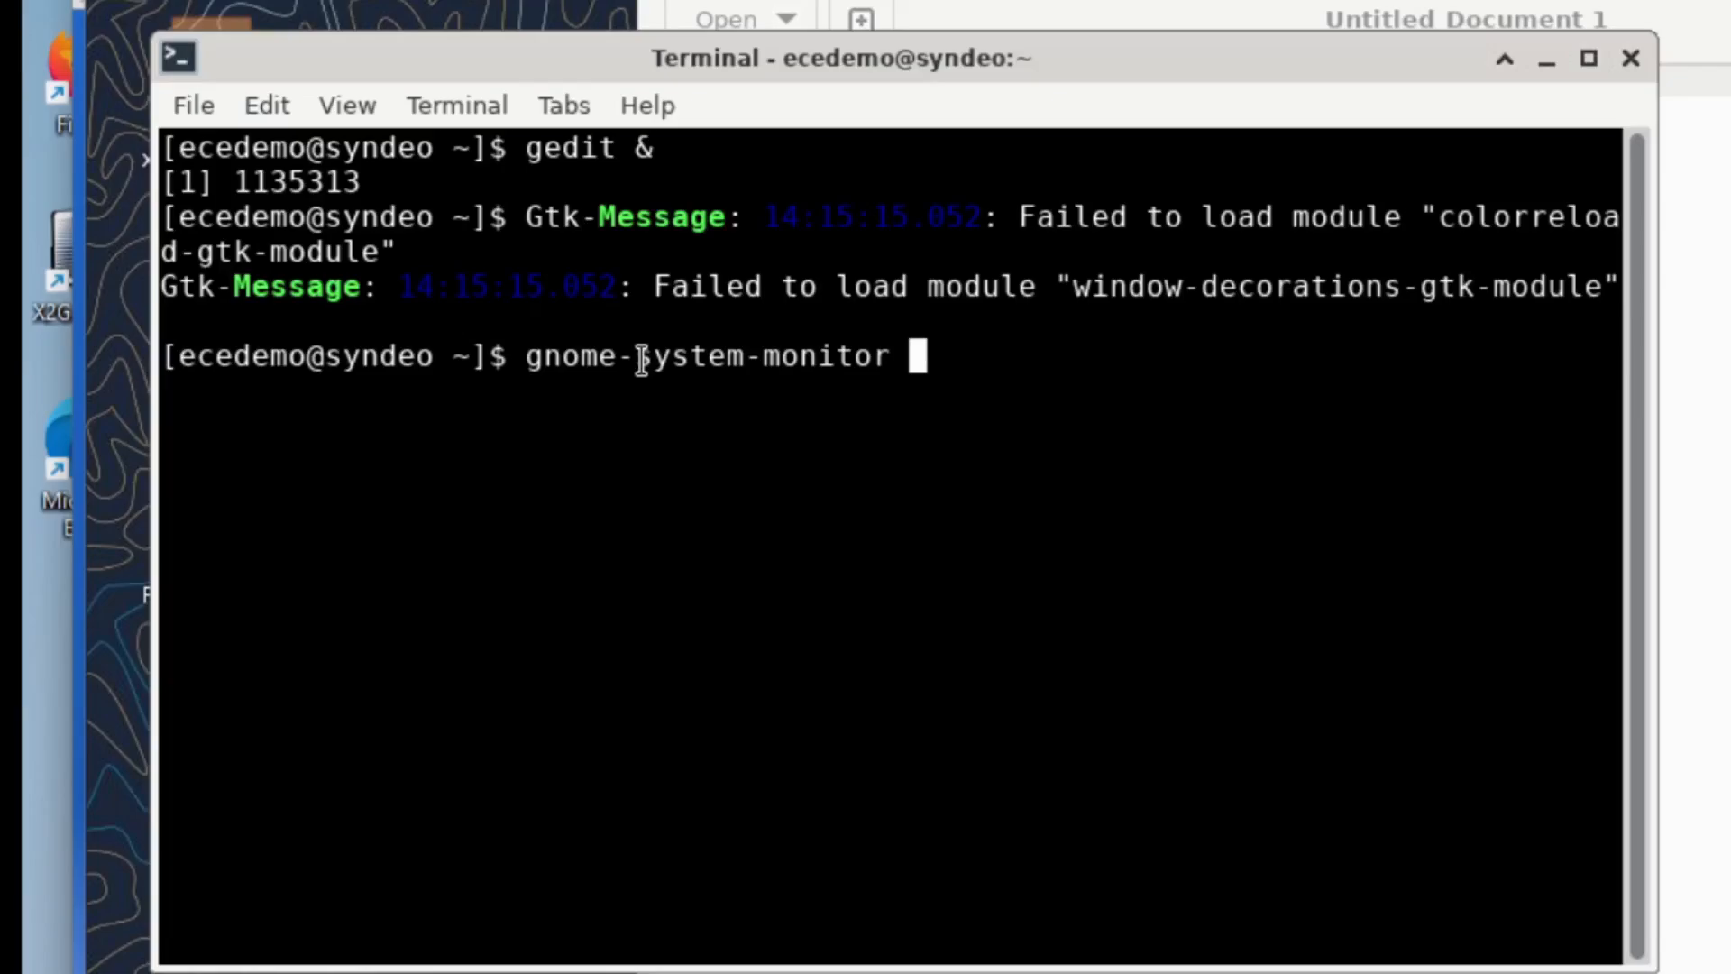
pyautogui.write('&')
pyautogui.press('Return')
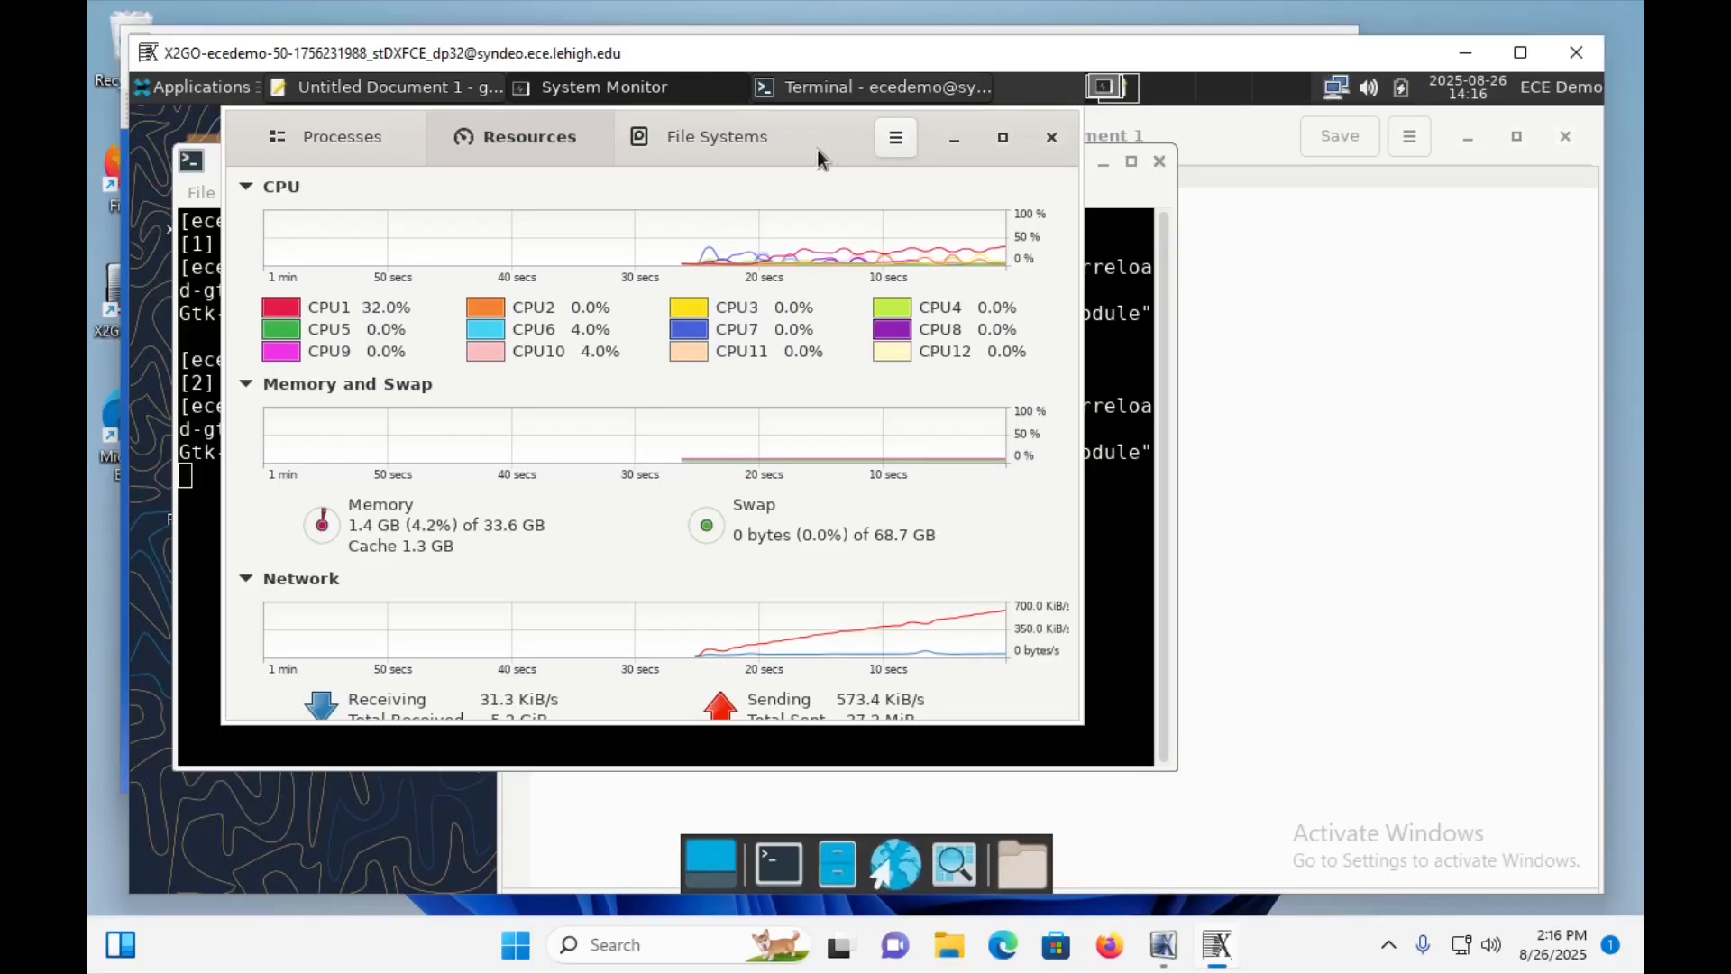
# Close the System Monitor window and the empty gedit document window.
pyautogui.click(1057, 137)
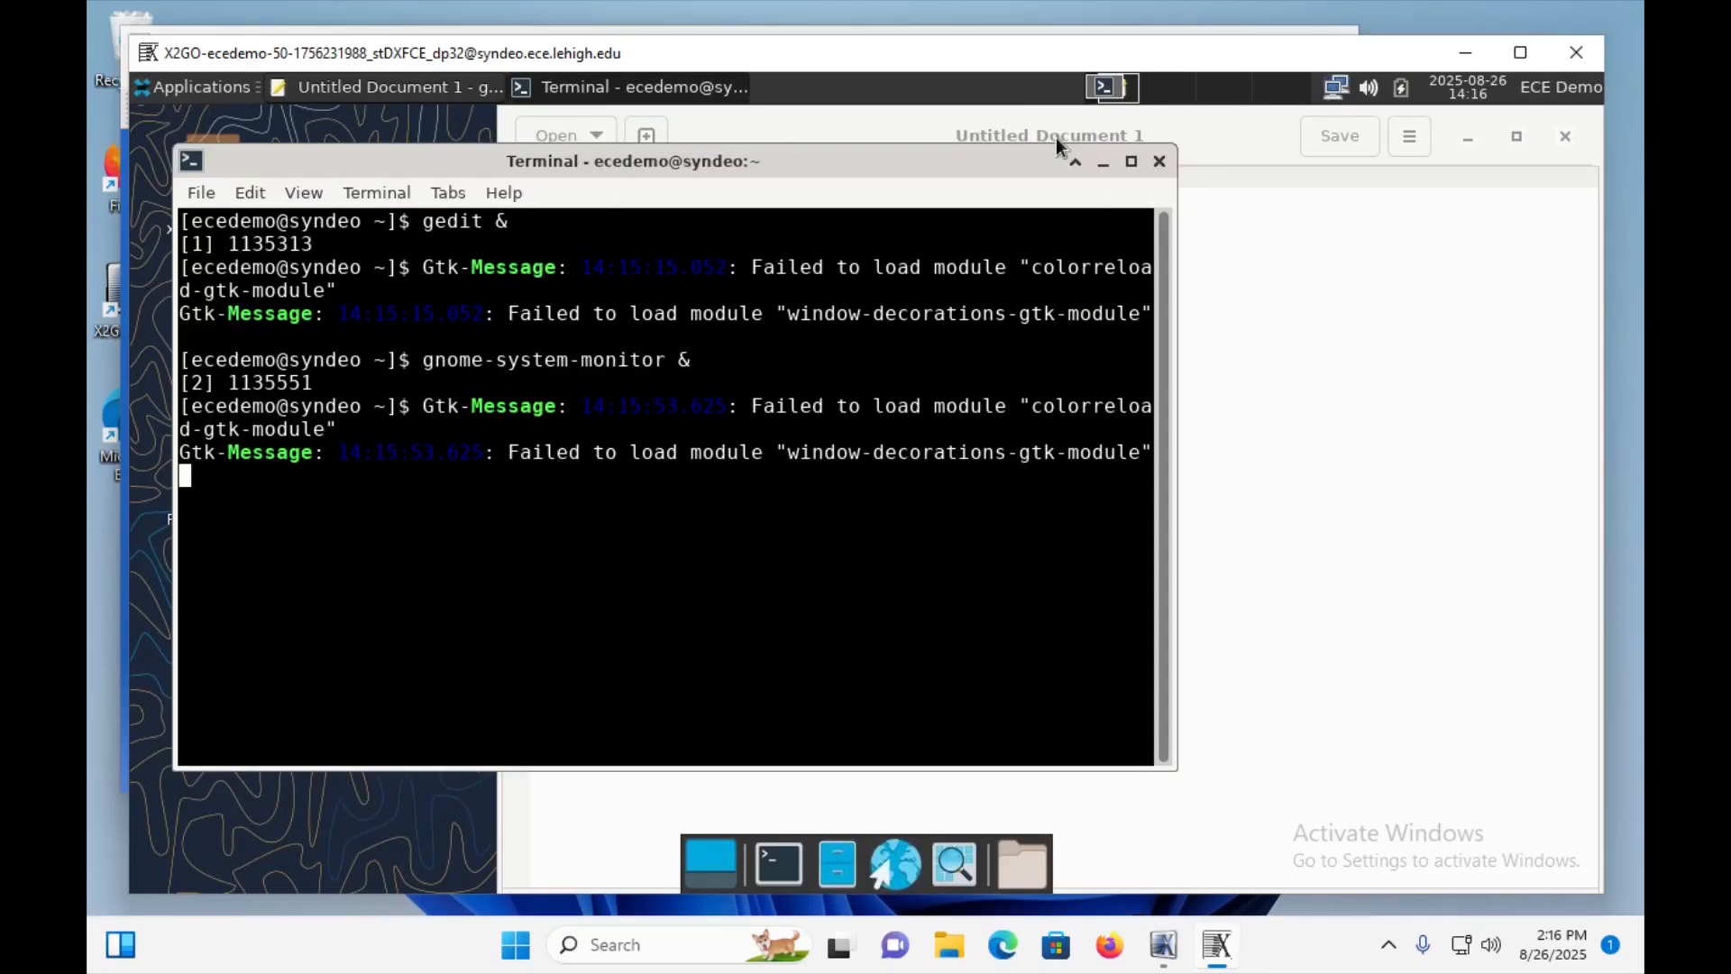
pyautogui.click(1291, 404)
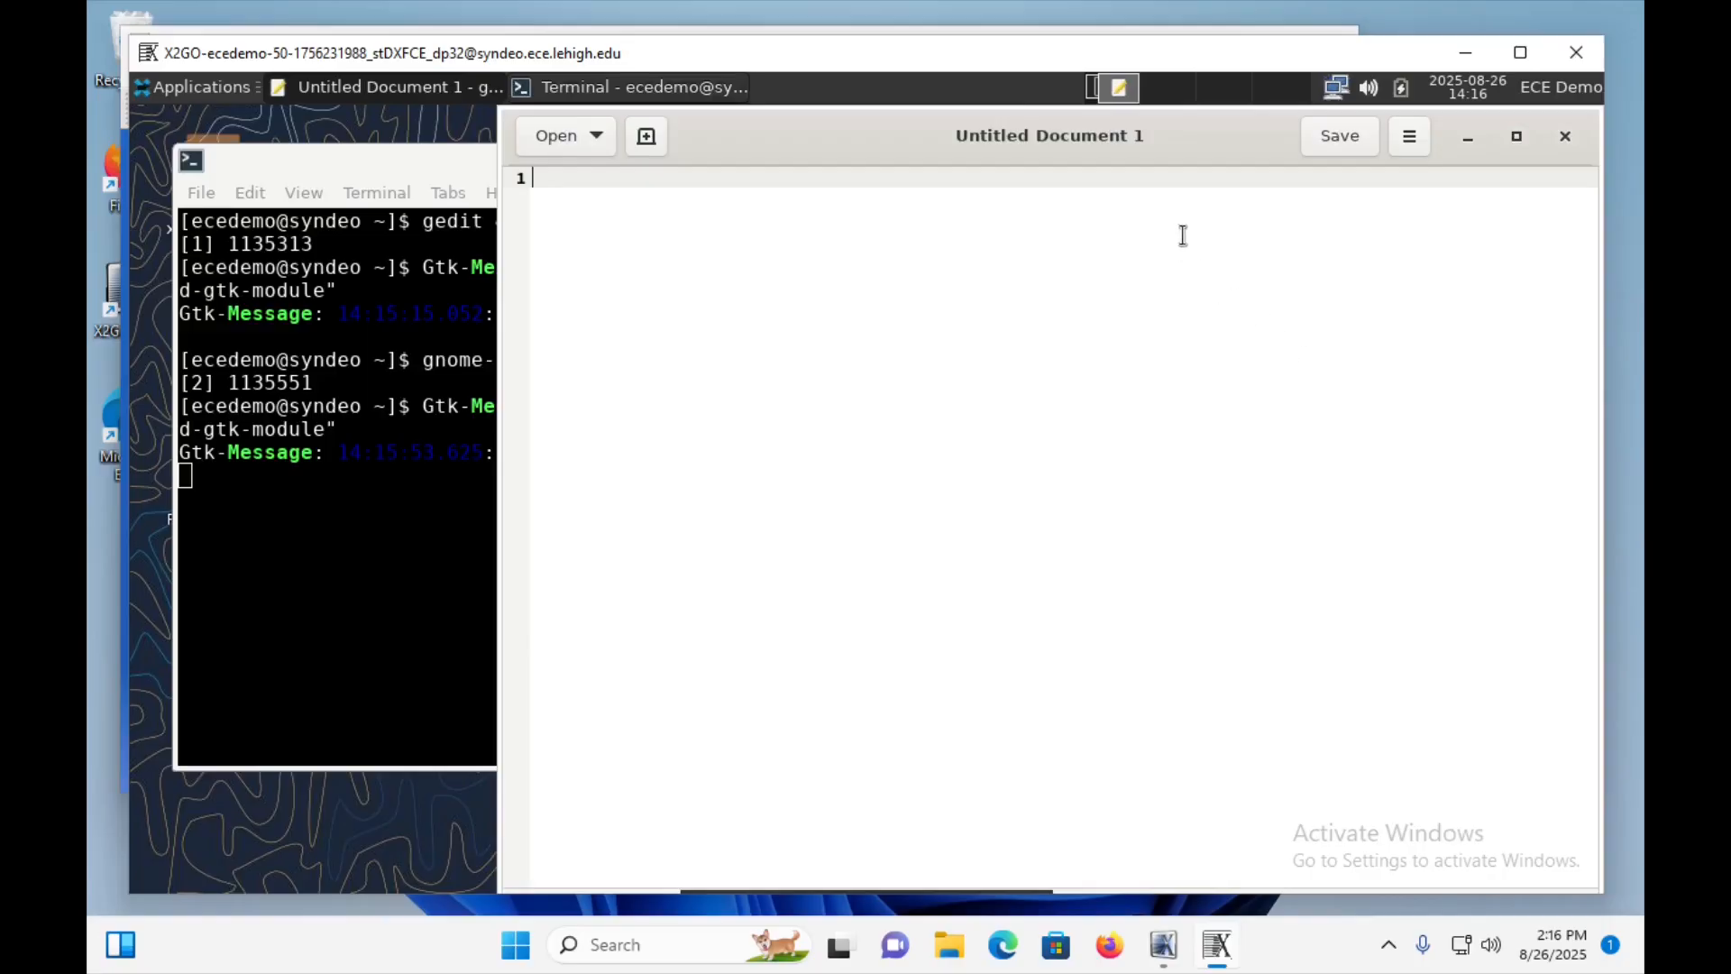
pyautogui.click(1566, 138)
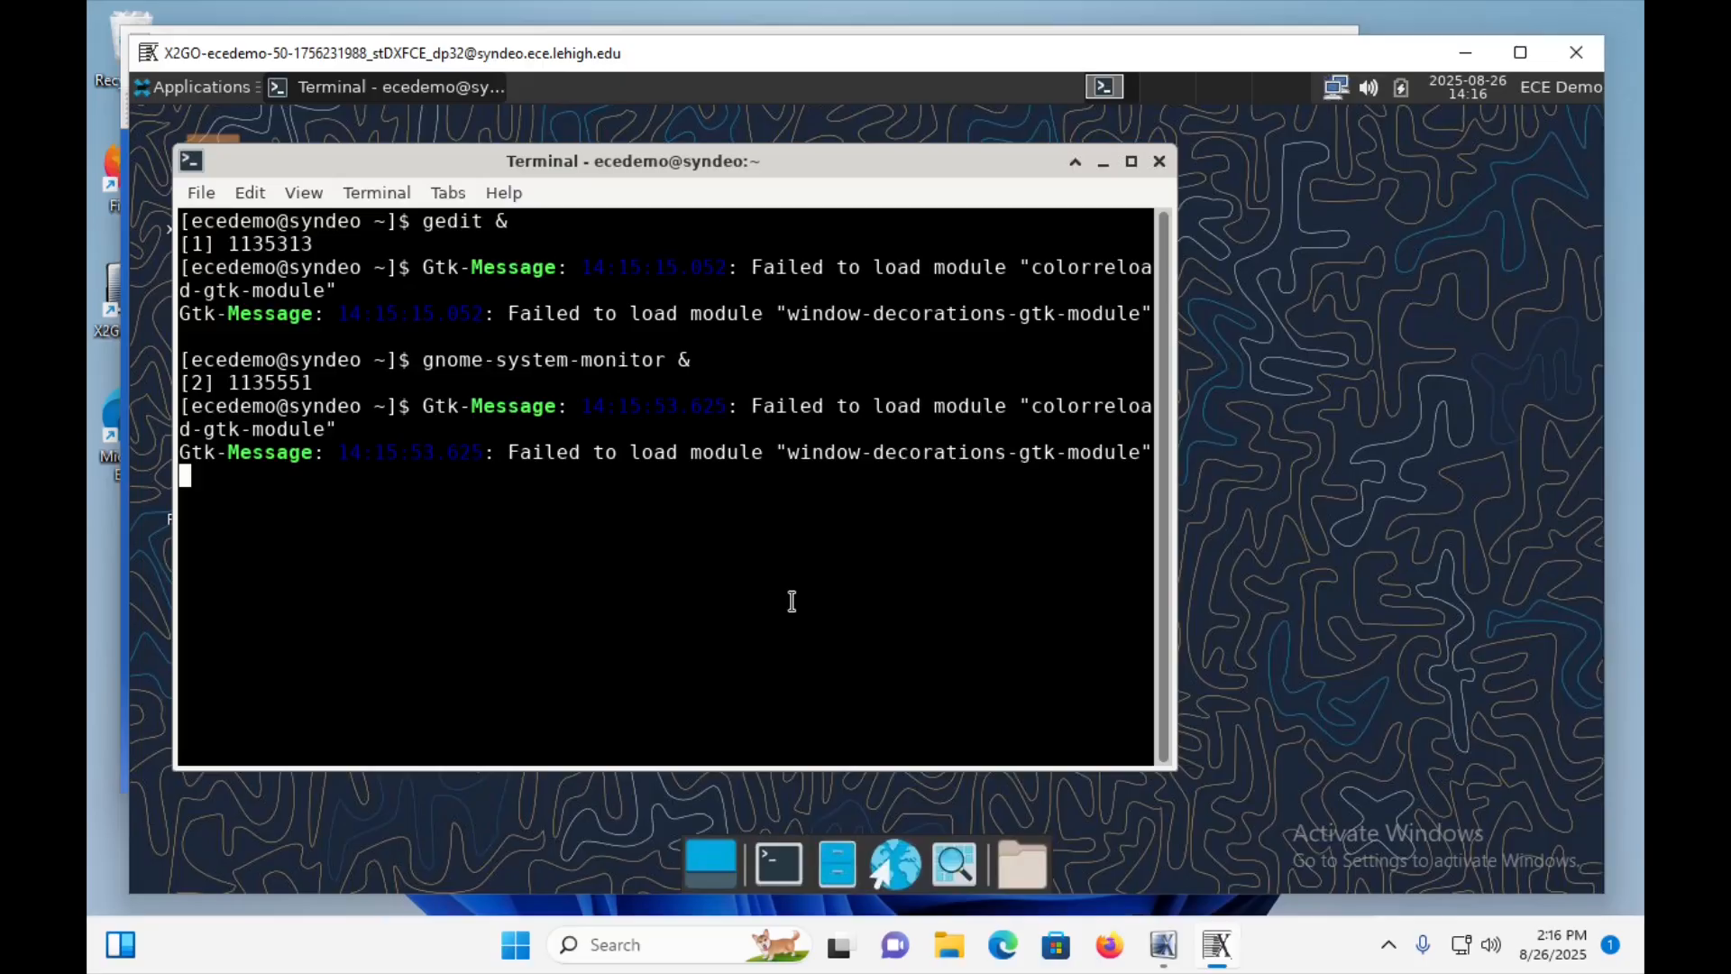
# Refresh the terminal prompt and end the shell session with the exit command.
pyautogui.press('Return')
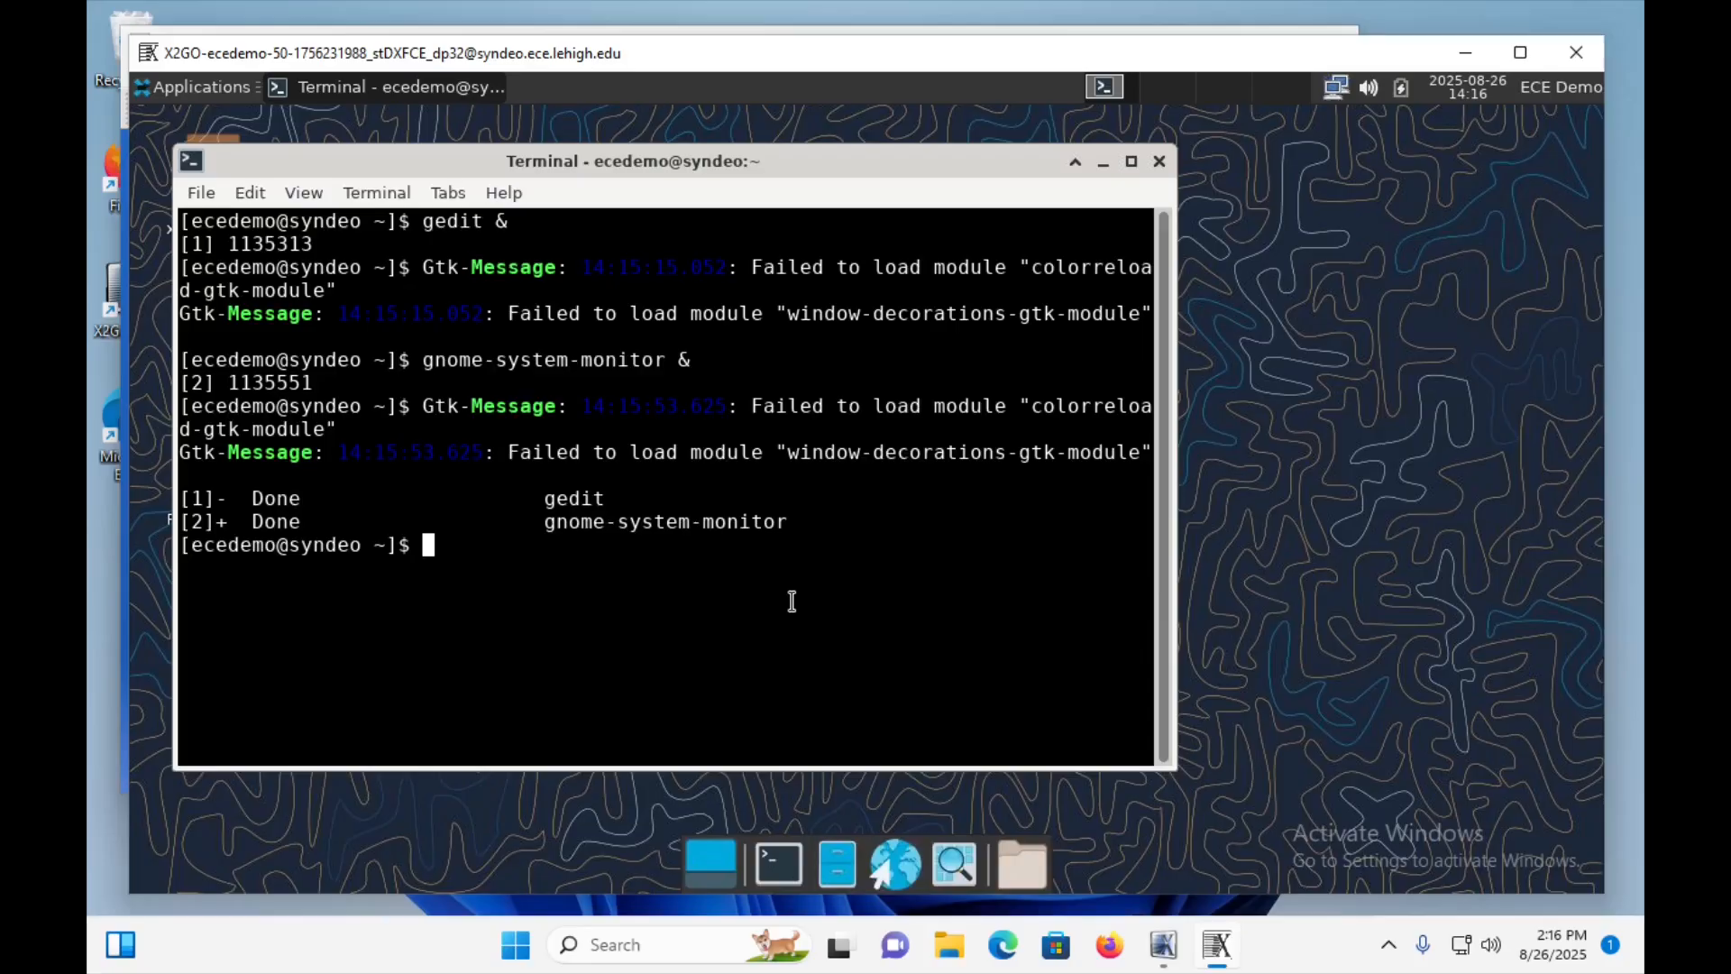
pyautogui.write('exit')
pyautogui.press('Return')
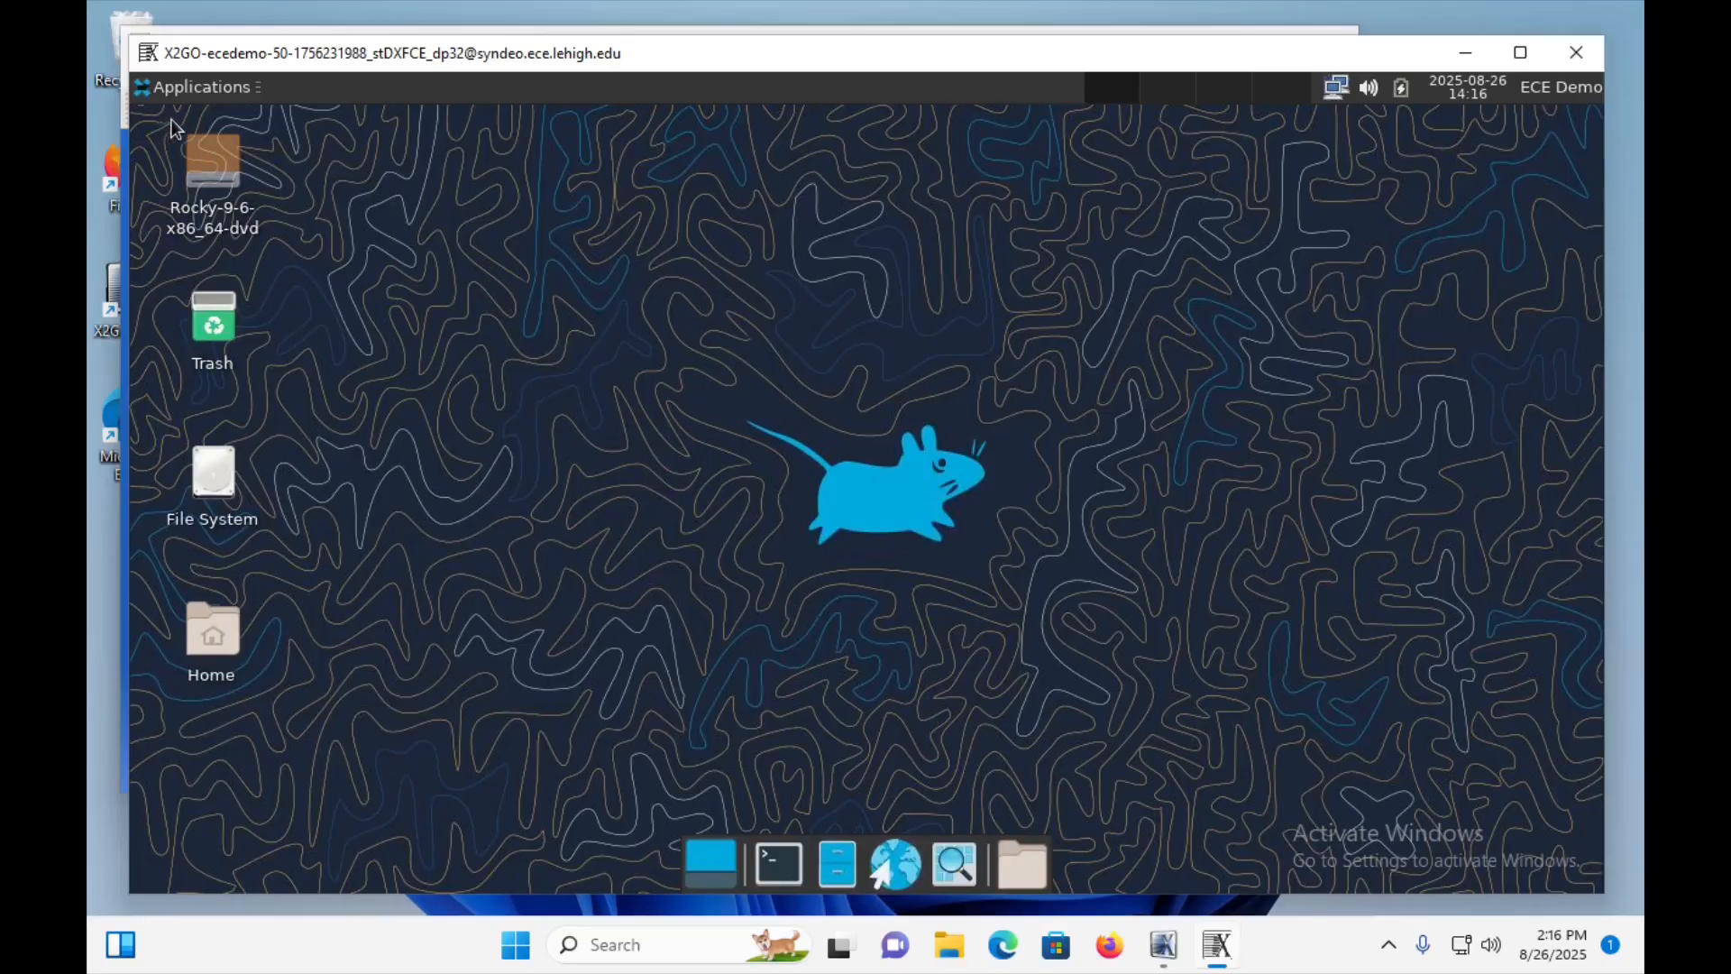
# Log out of the remote XFCE desktop, keeping the session saved for future logins, and dismiss the X2Go login prompt.
pyautogui.click(1558, 86)
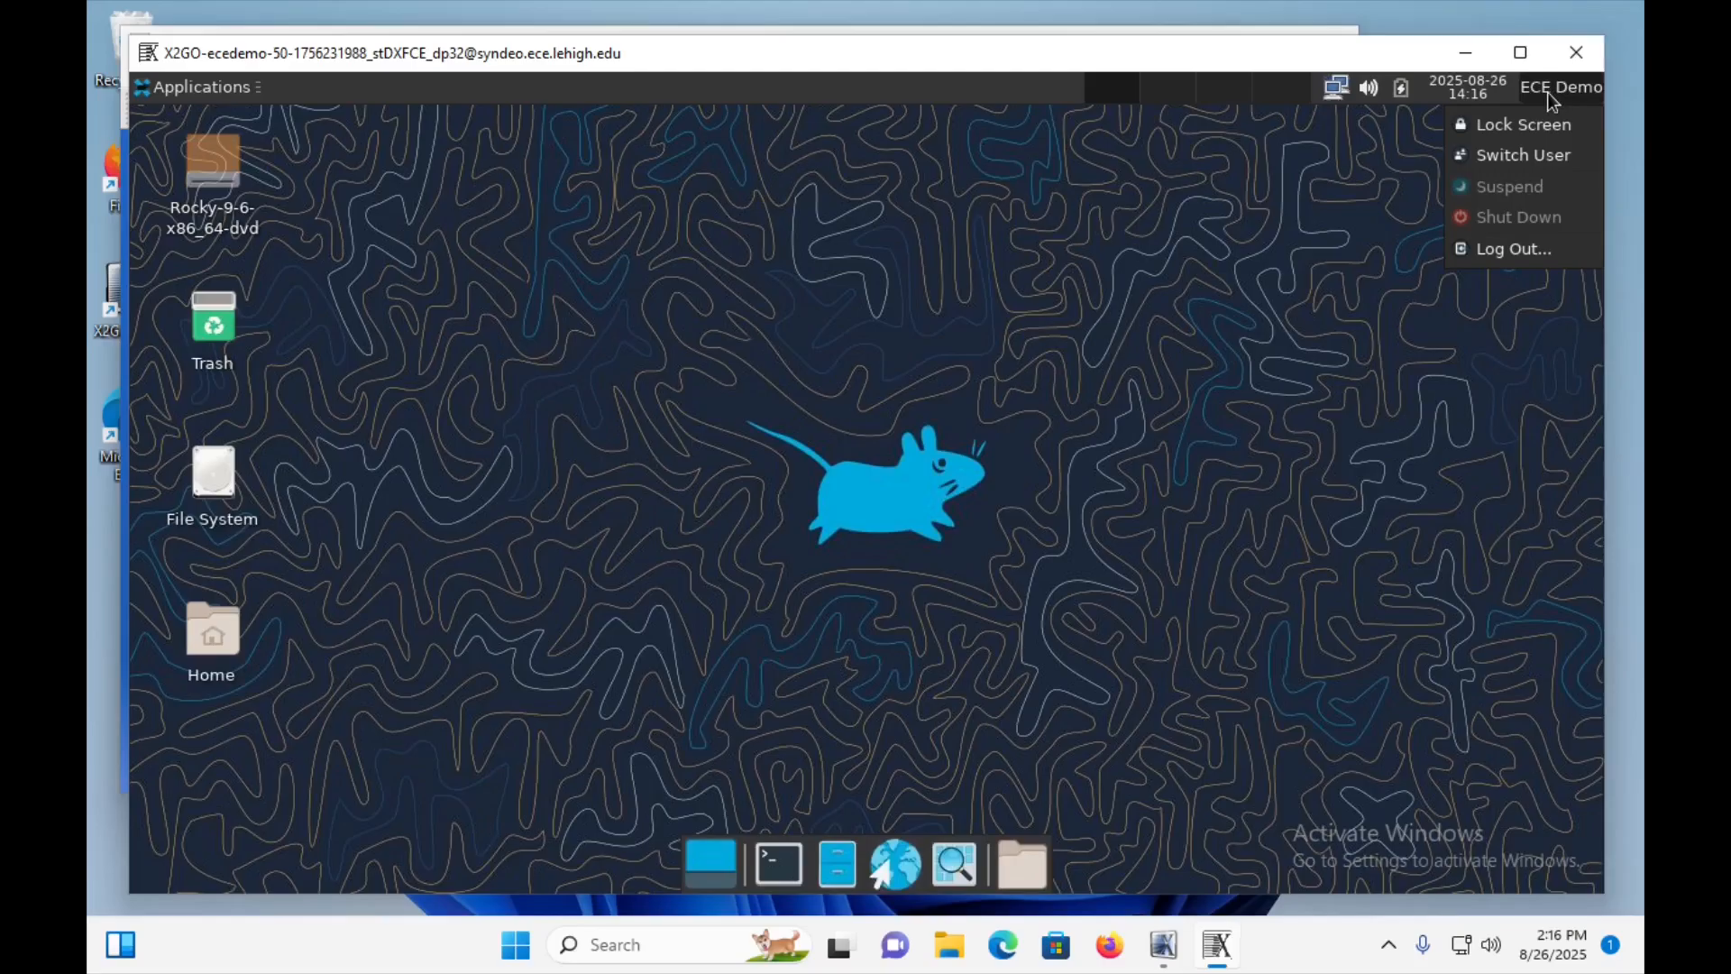
pyautogui.click(1513, 252)
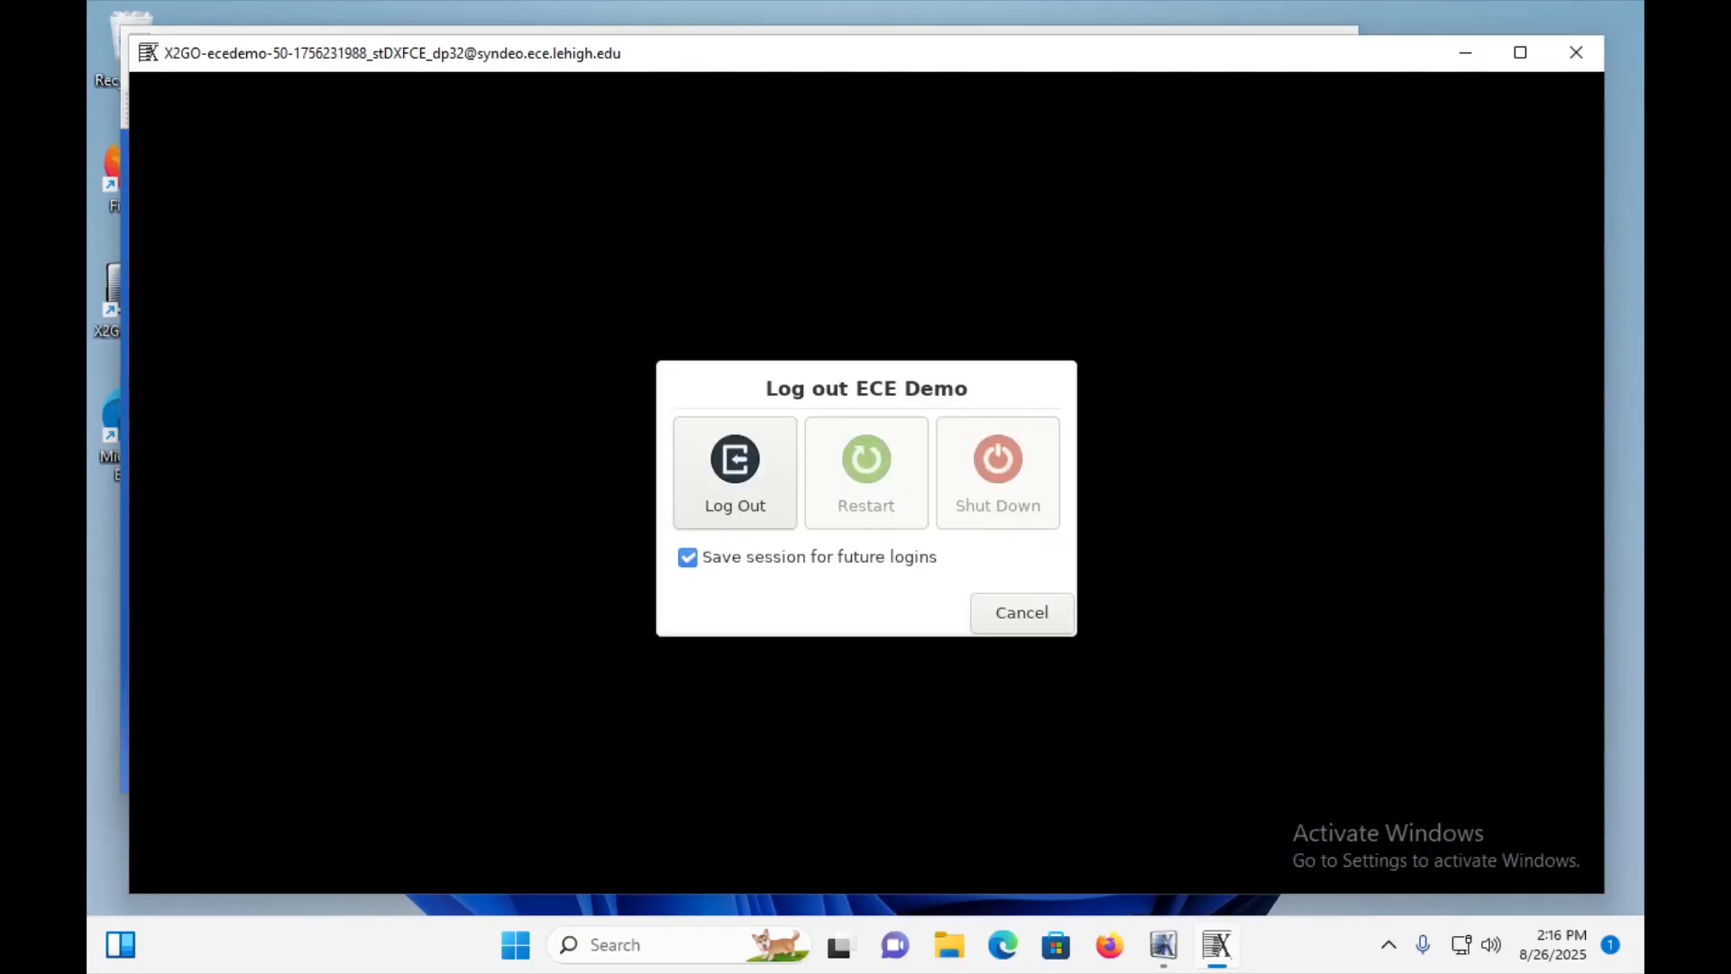
pyautogui.click(734, 487)
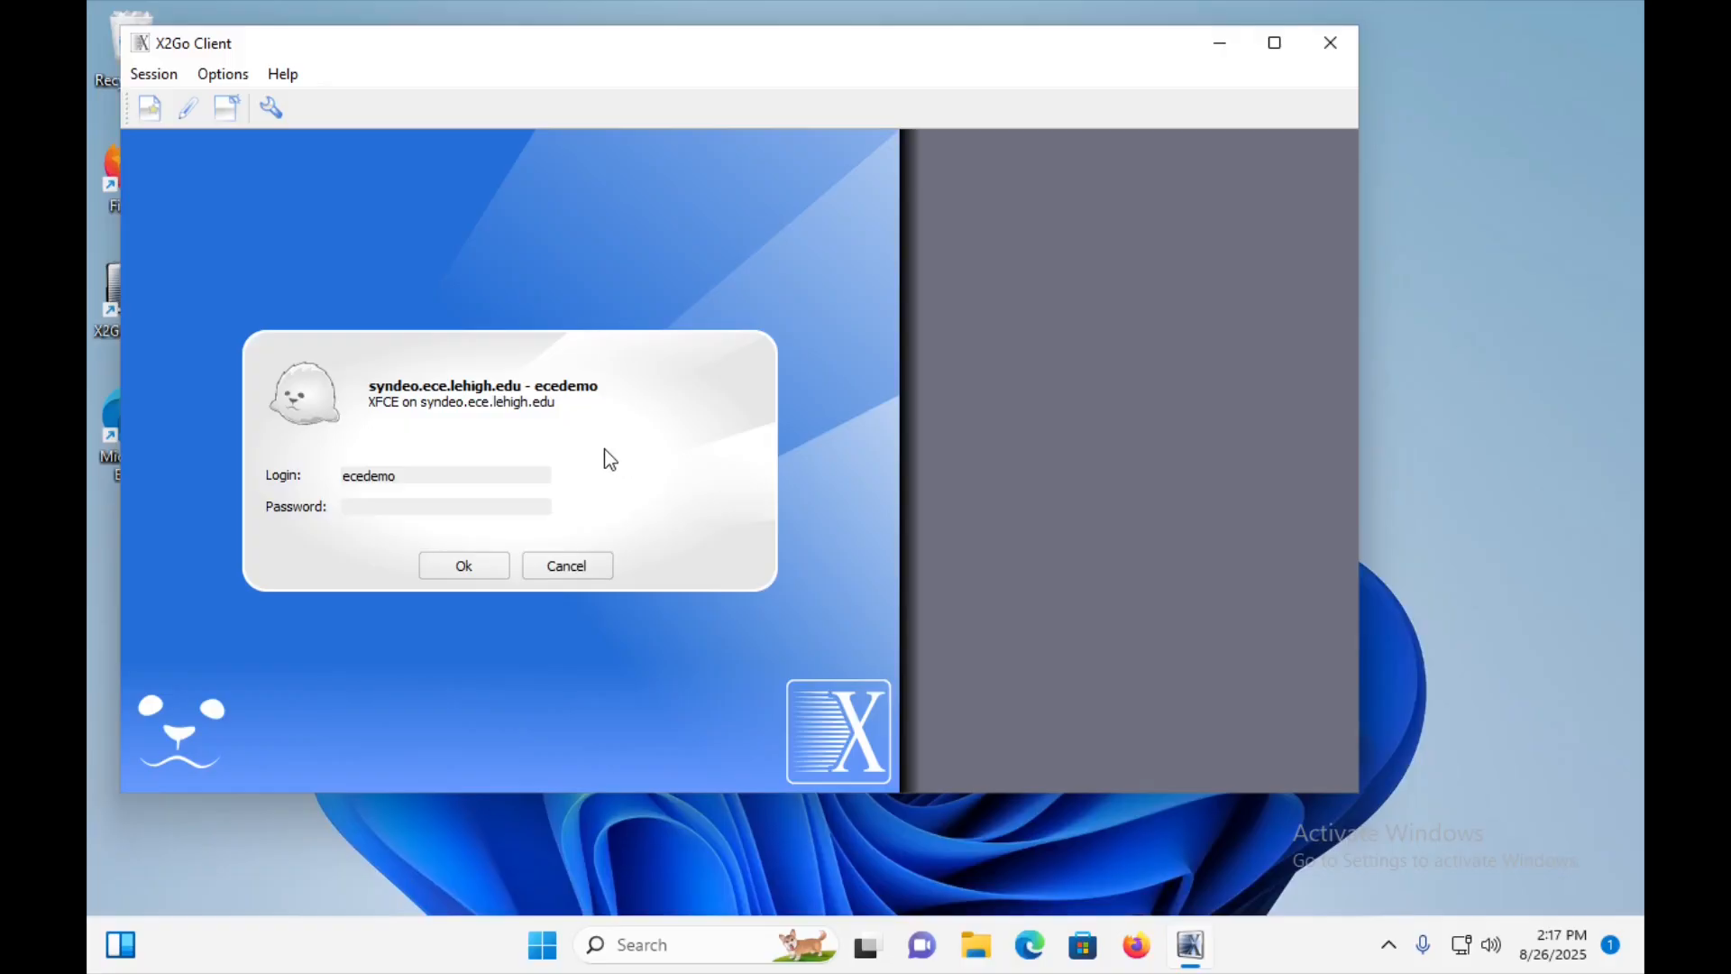
pyautogui.click(584, 568)
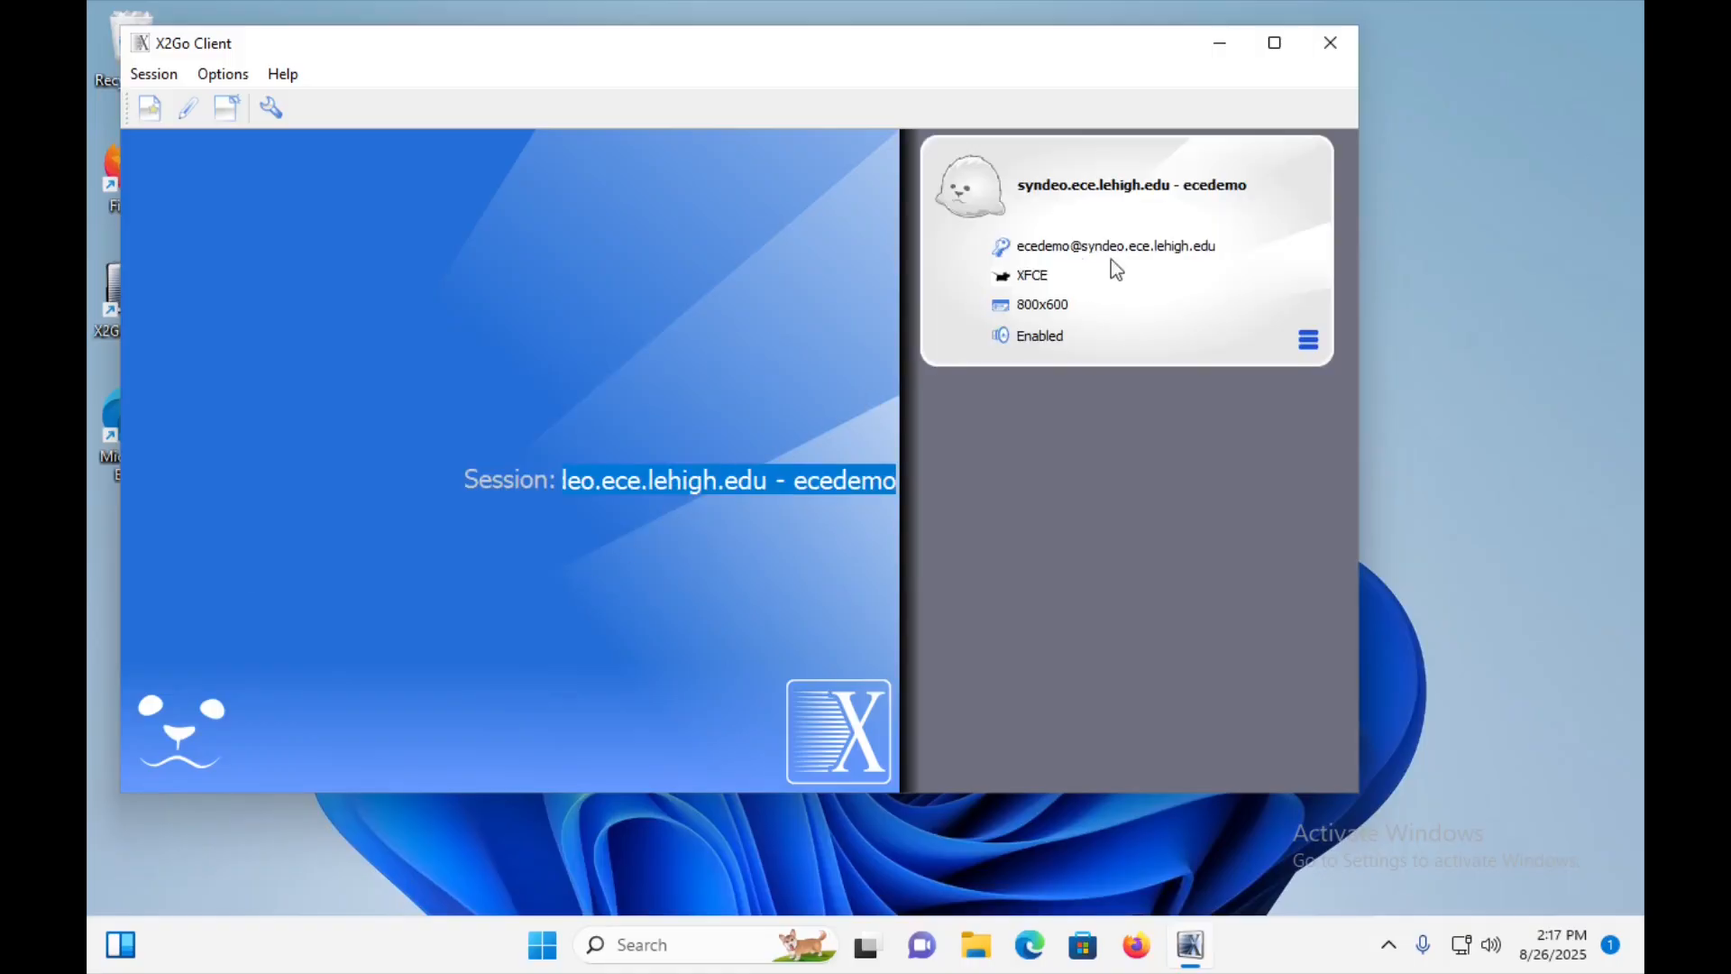